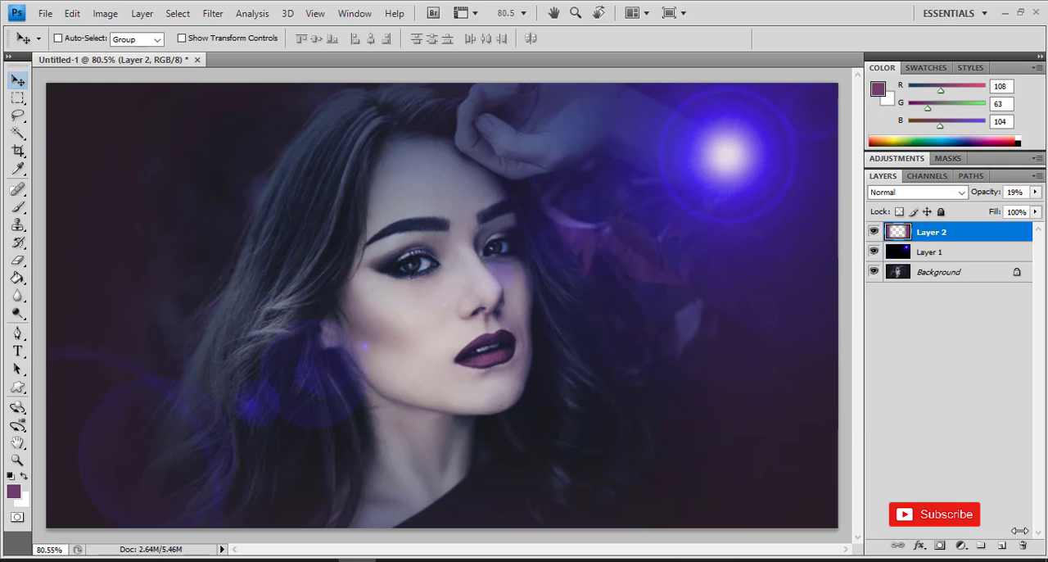
- Open the portrait photo Cinematic (2).jpg from the folder i
{"action": "left_click", "coordinate": [46, 15]}
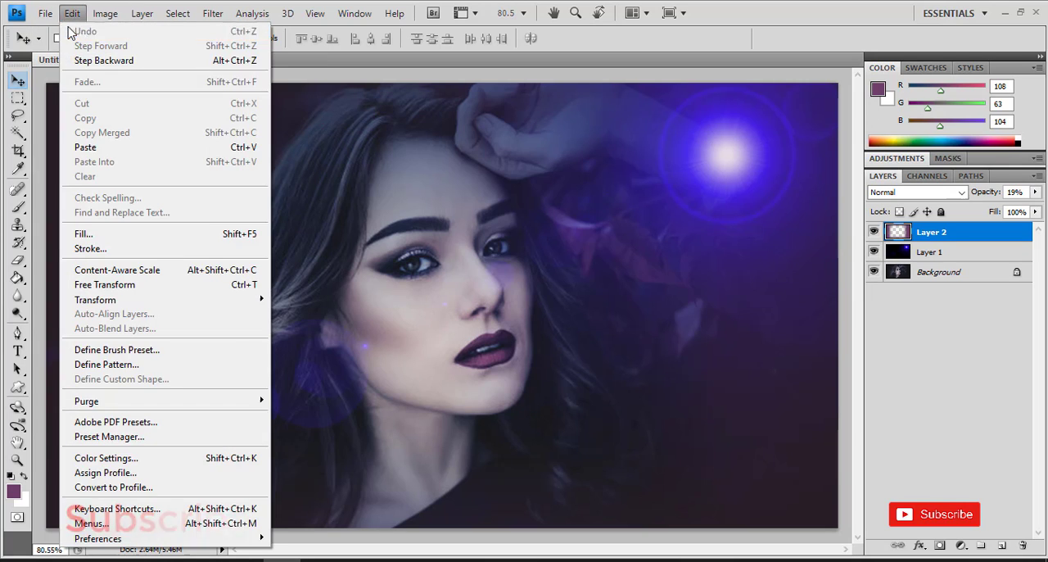
{"action": "left_click", "coordinate": [57, 46]}
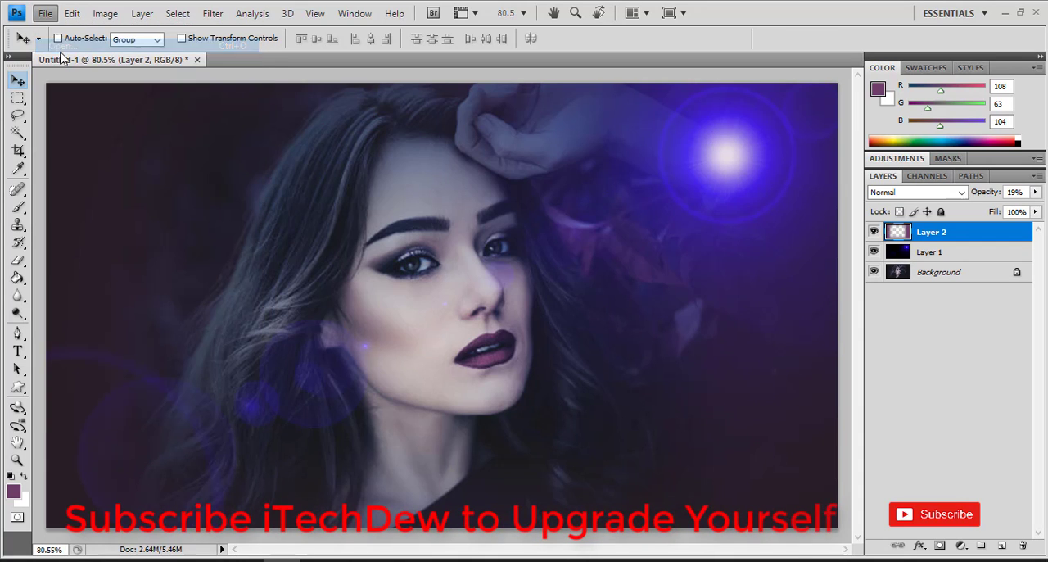
{"action": "left_click", "coordinate": [595, 235]}
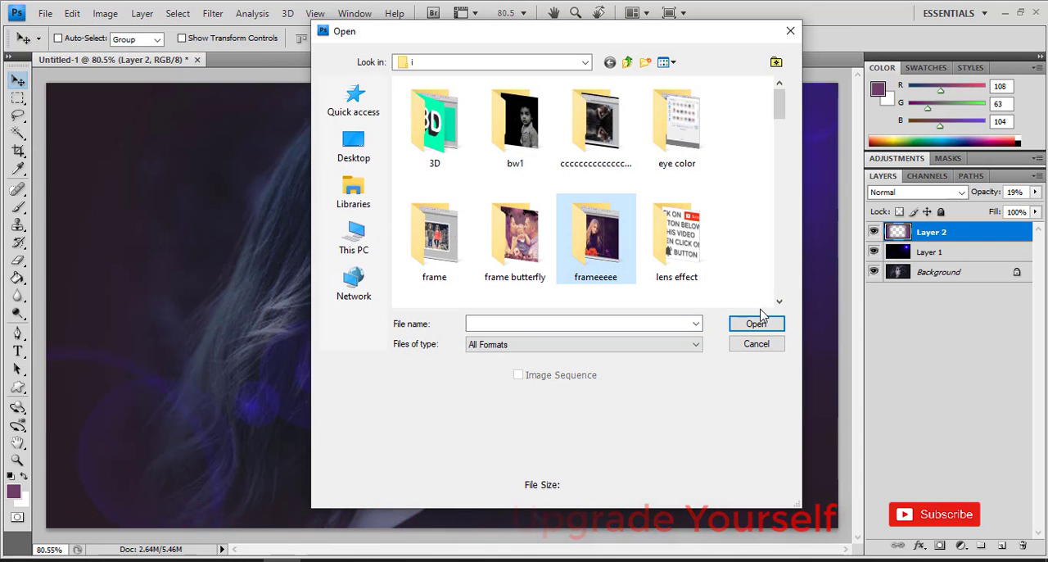
{"action": "left_click", "coordinate": [779, 302]}
{"action": "left_click", "coordinate": [779, 302]}
{"action": "left_click", "coordinate": [779, 303]}
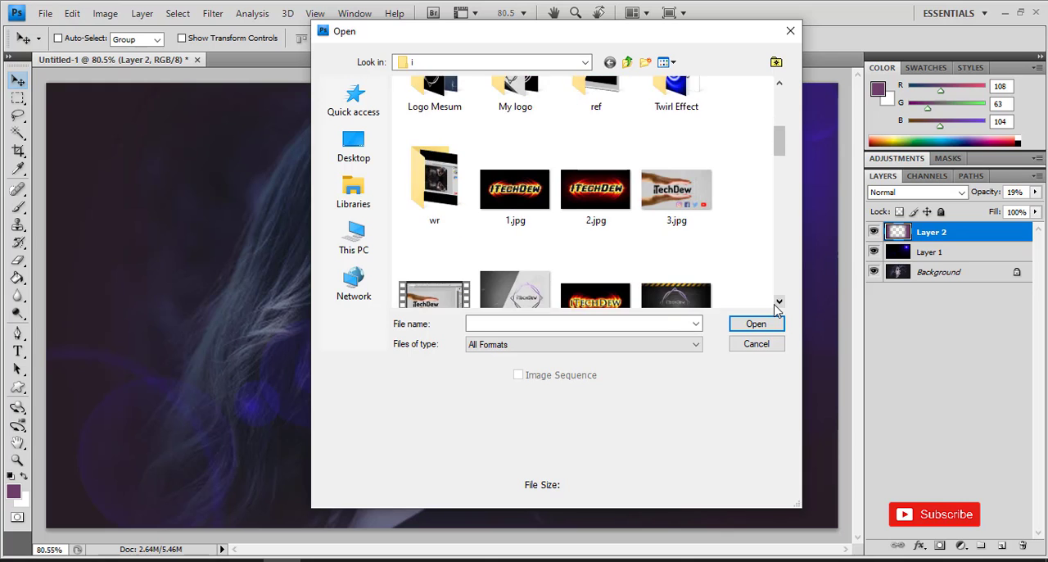
{"action": "left_click", "coordinate": [778, 302]}
{"action": "left_click", "coordinate": [779, 302]}
{"action": "double_click", "coordinate": [491, 242]}
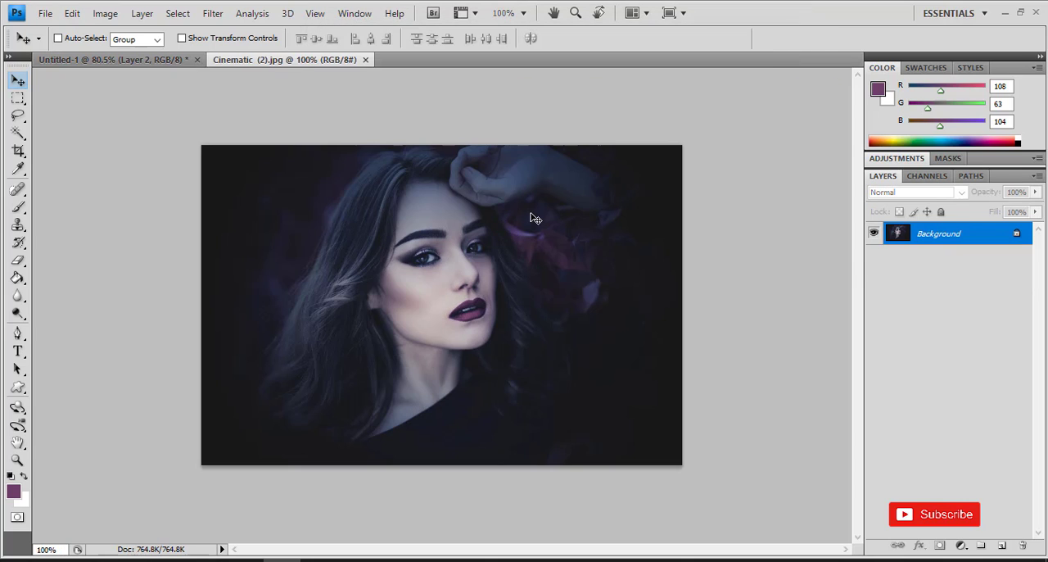
- Create a new document 1280 pixels wide and 720 pixels high with a resolution of 200 pixels/inch
{"action": "left_click", "coordinate": [46, 14]}
{"action": "left_click", "coordinate": [57, 30]}
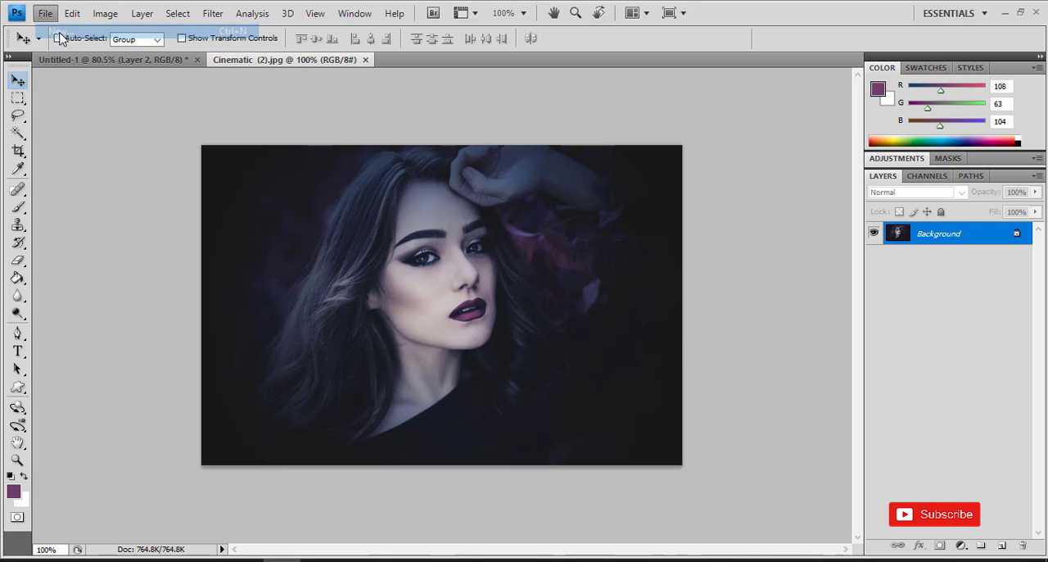
{"action": "left_click_drag", "start_coordinate": [475, 200], "coordinate": [404, 200]}
{"action": "type", "text": "12"}
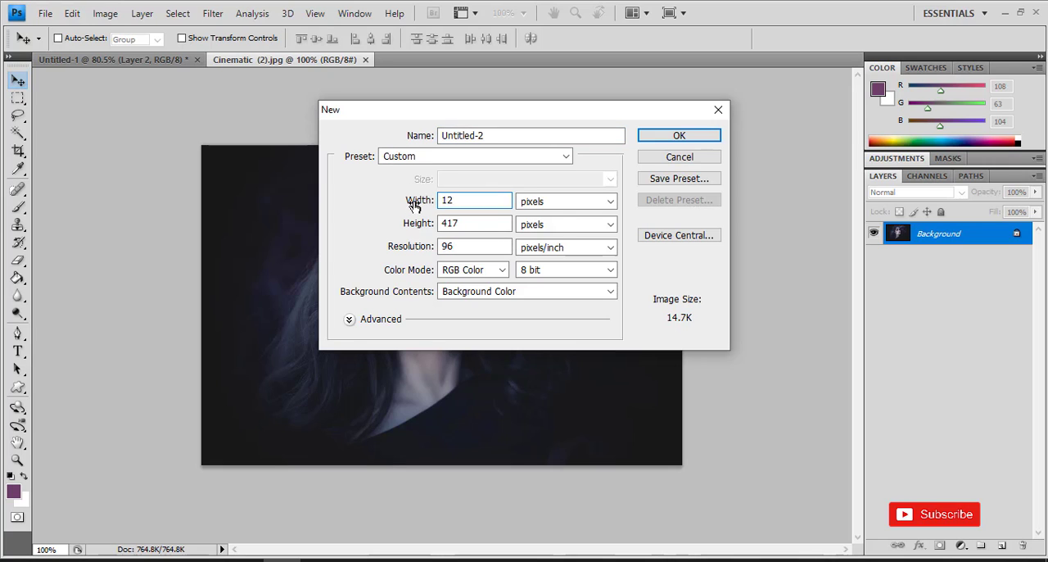
{"action": "type", "text": "80"}
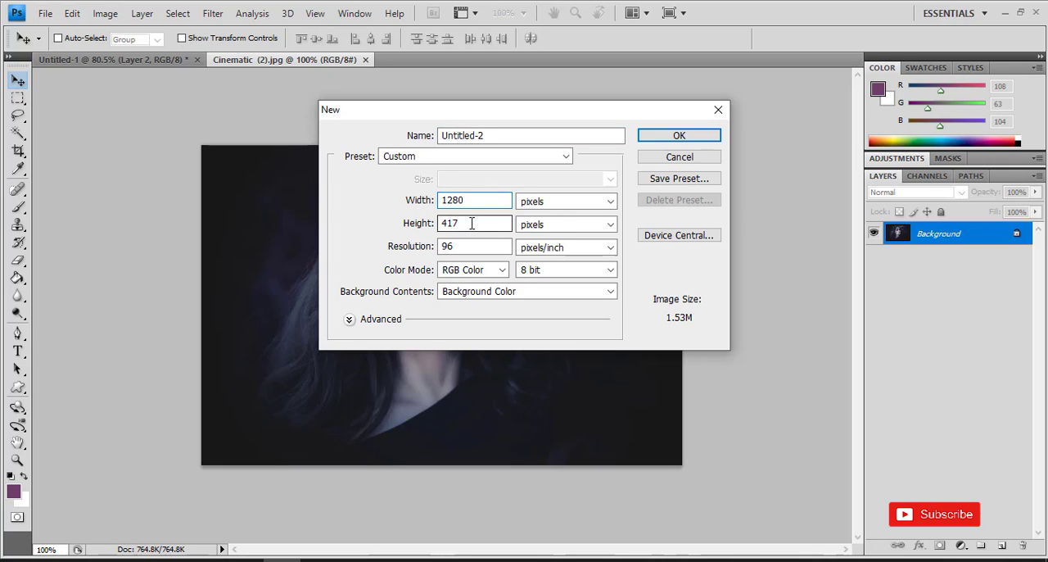
{"action": "left_click_drag", "start_coordinate": [470, 224], "coordinate": [398, 246]}
{"action": "type", "text": "720"}
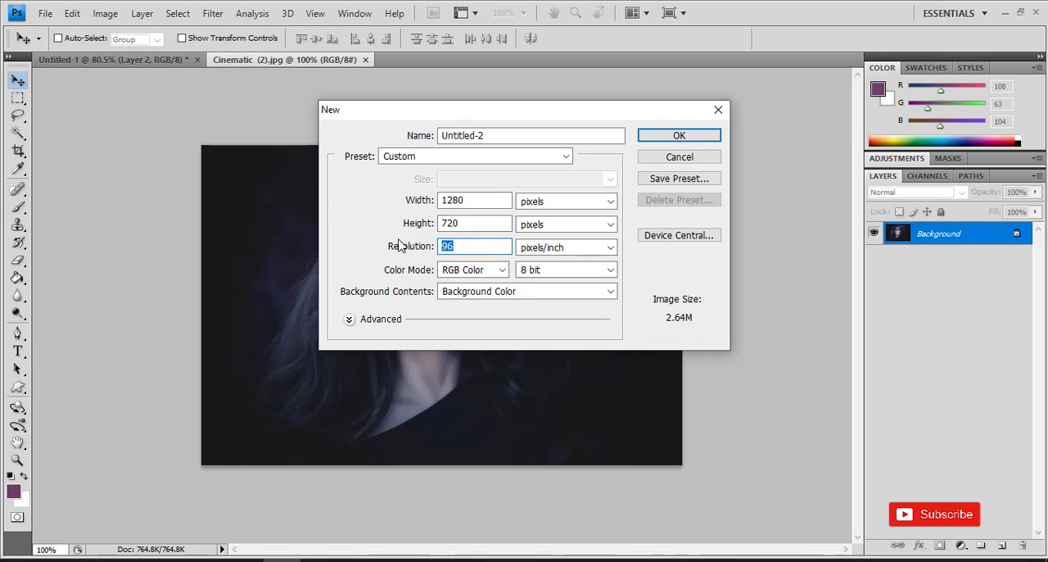
{"action": "type", "text": "200"}
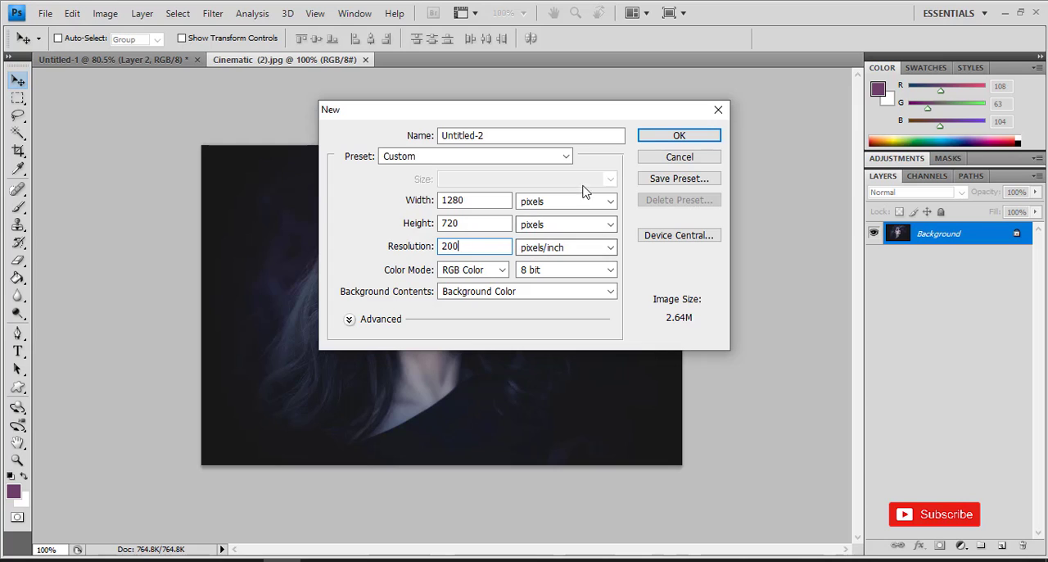
{"action": "left_click", "coordinate": [656, 137]}
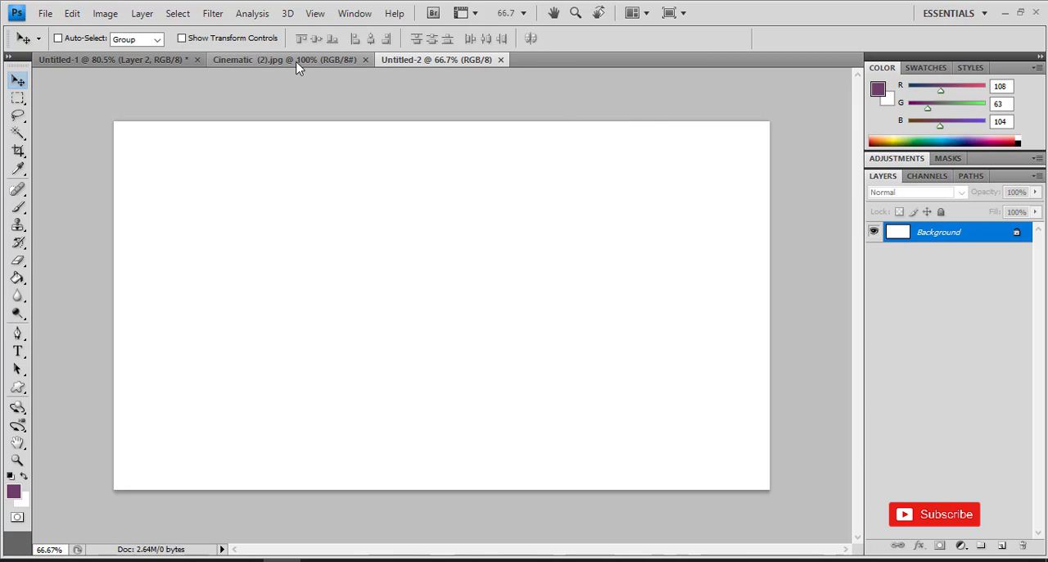
- Copy the entire Cinematic (2).jpg image and paste it into the Untitled-2 document
{"action": "left_click", "coordinate": [298, 62]}
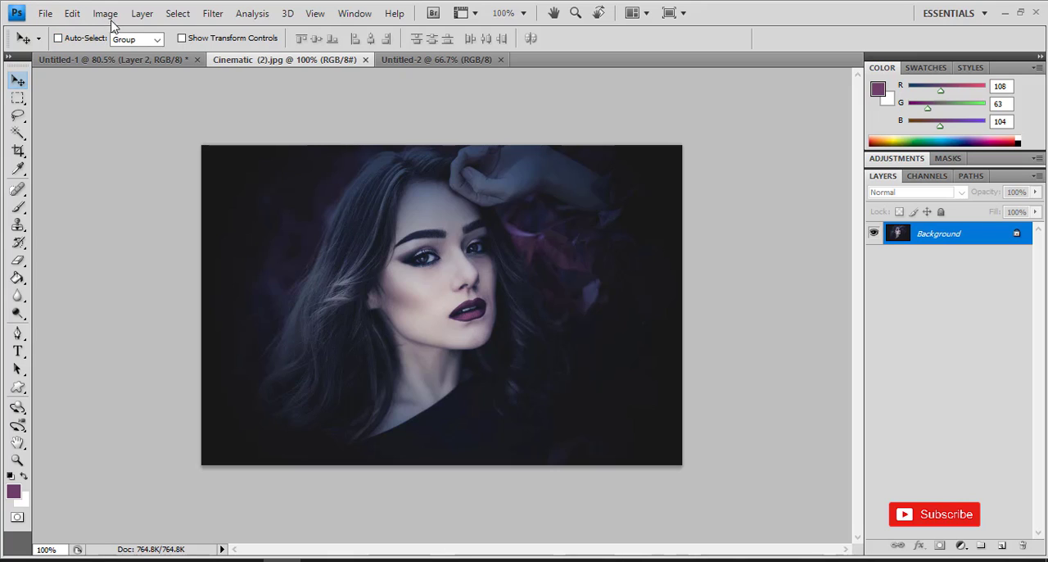
{"action": "left_click", "coordinate": [178, 13]}
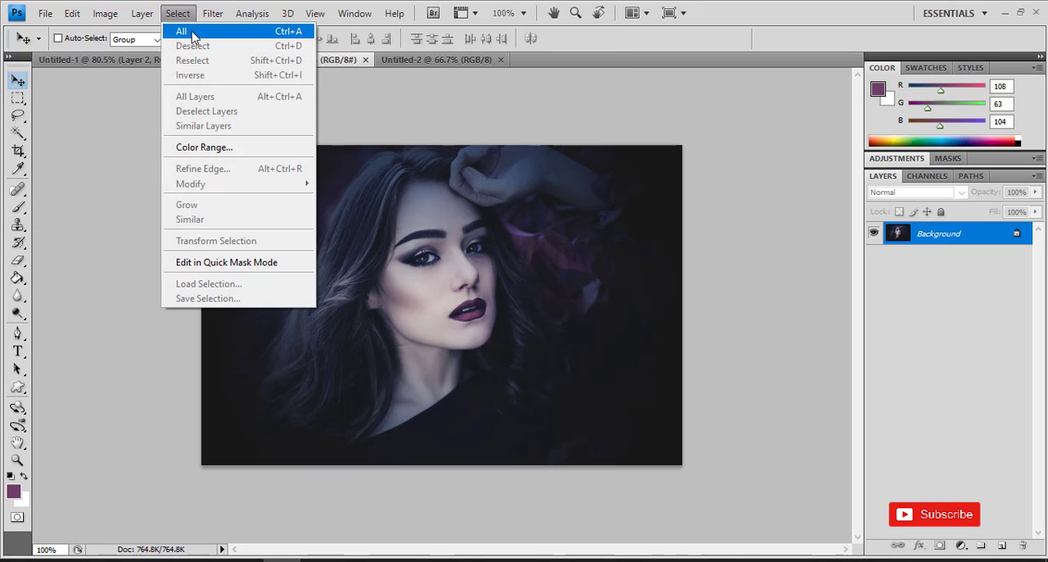
{"action": "left_click", "coordinate": [182, 31]}
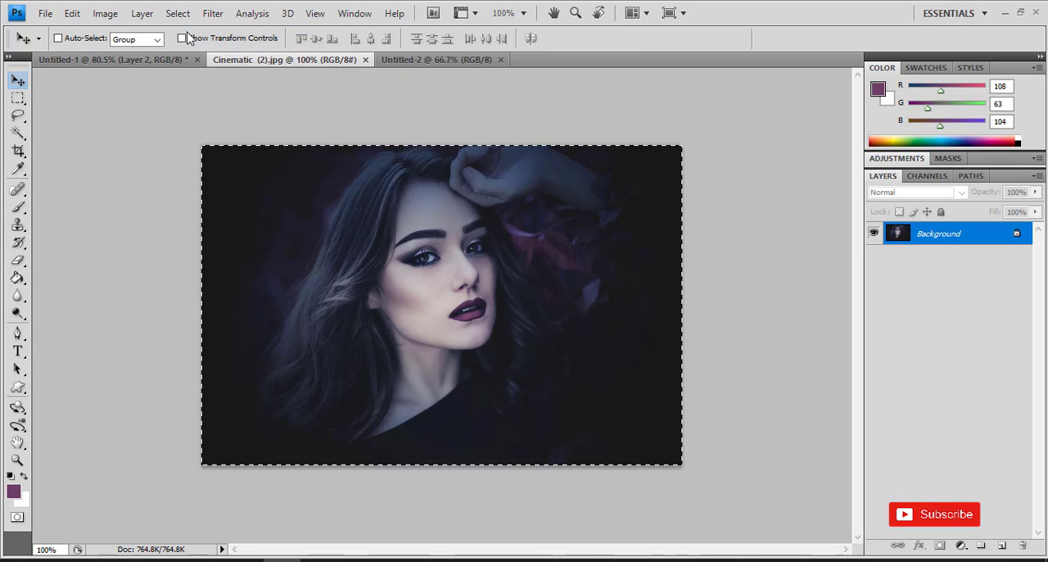
{"action": "left_click", "coordinate": [72, 13]}
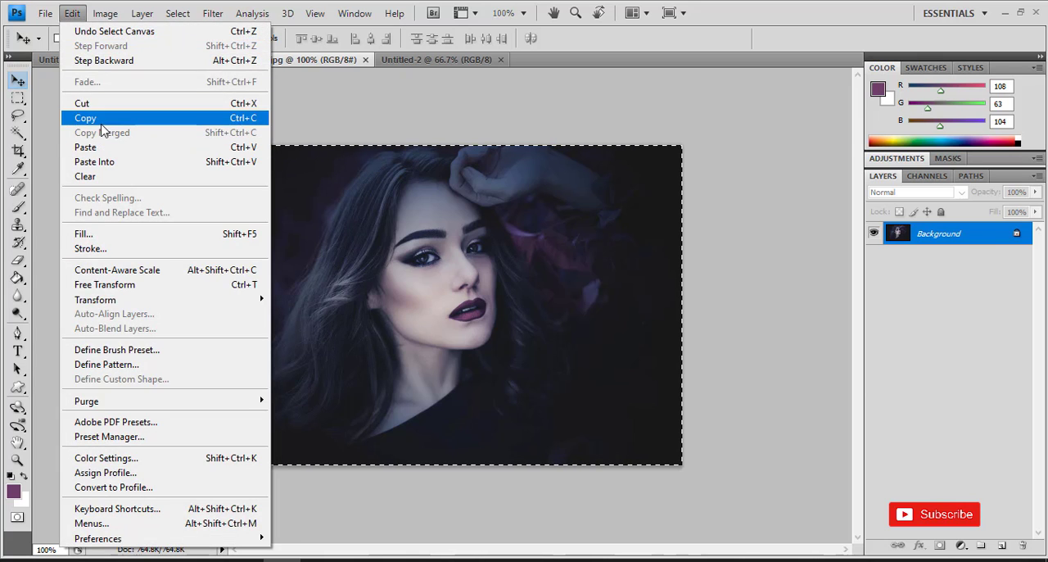
{"action": "left_click", "coordinate": [88, 119]}
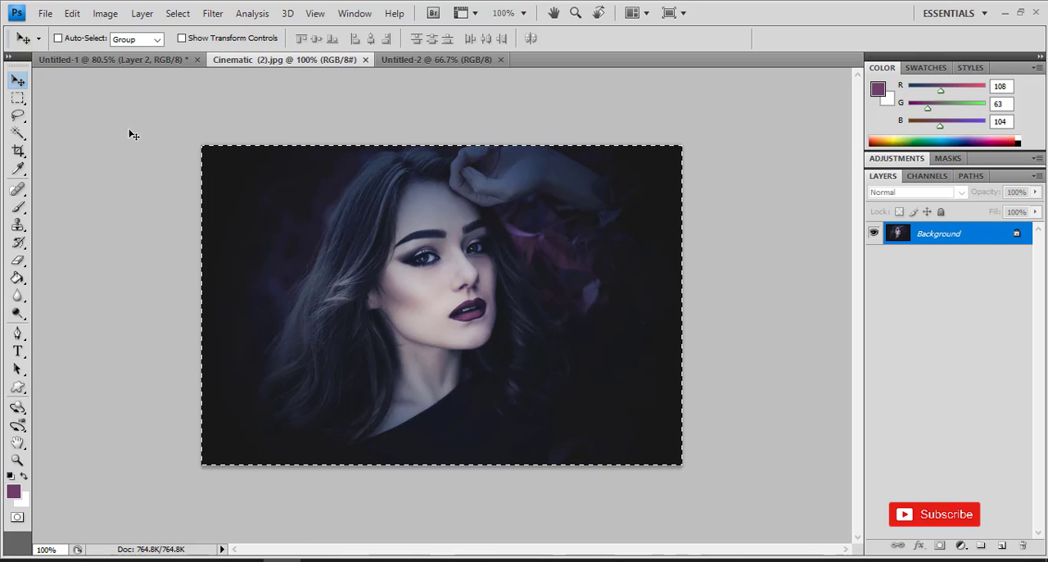
{"action": "left_click", "coordinate": [439, 60]}
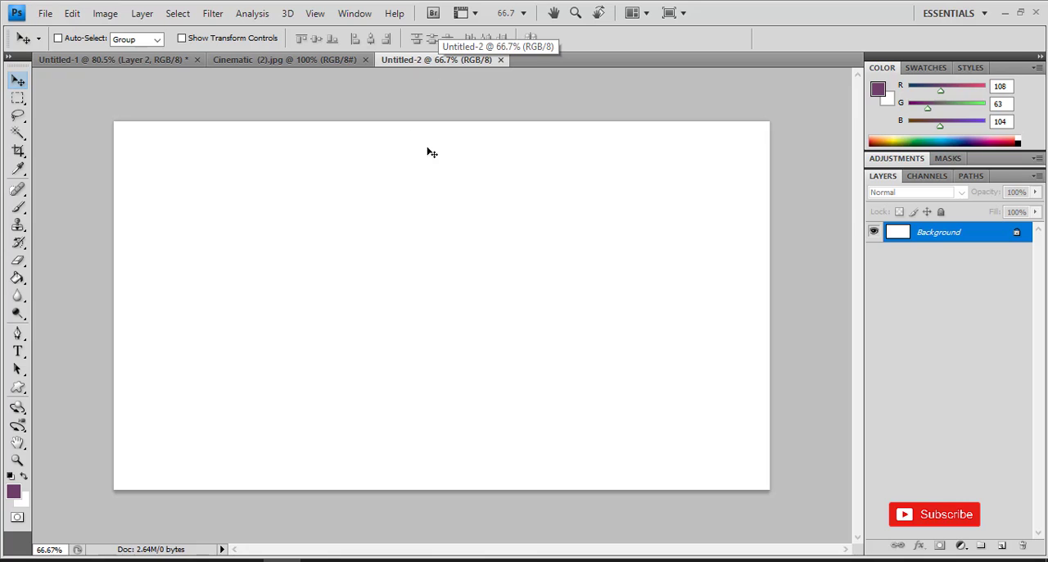
{"action": "left_click", "coordinate": [74, 14]}
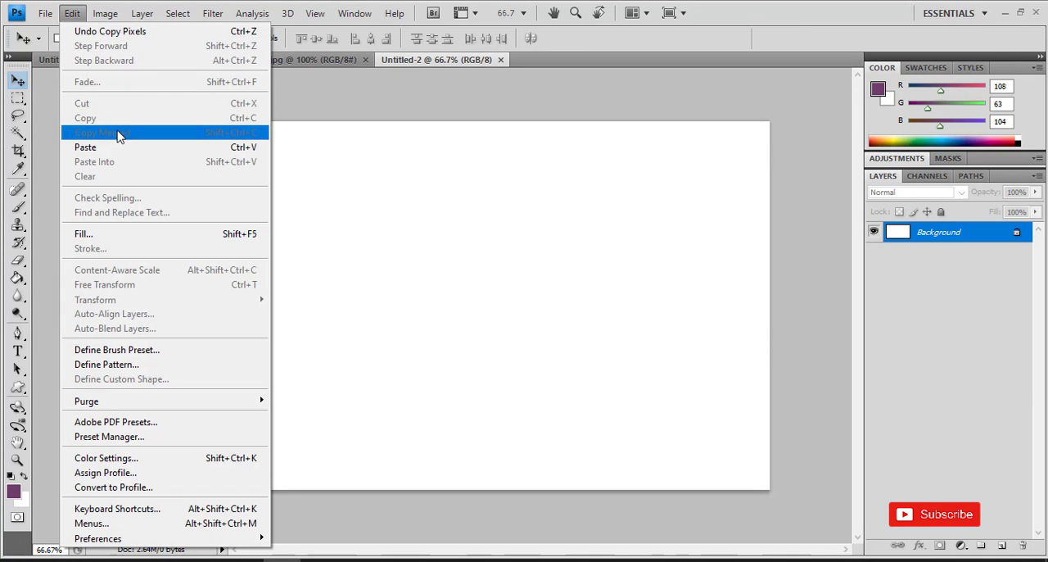
{"action": "left_click", "coordinate": [121, 147]}
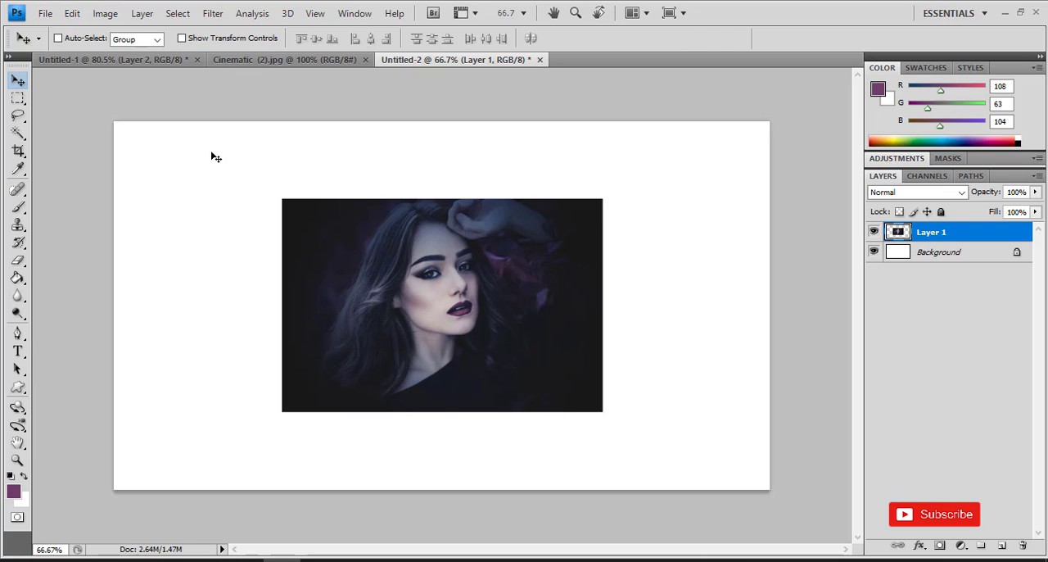
- Scale the pasted portrait proportionally to about 205% so it covers the whole canvas, and merge it down into the Background
{"action": "key", "text": "ctrl+t"}
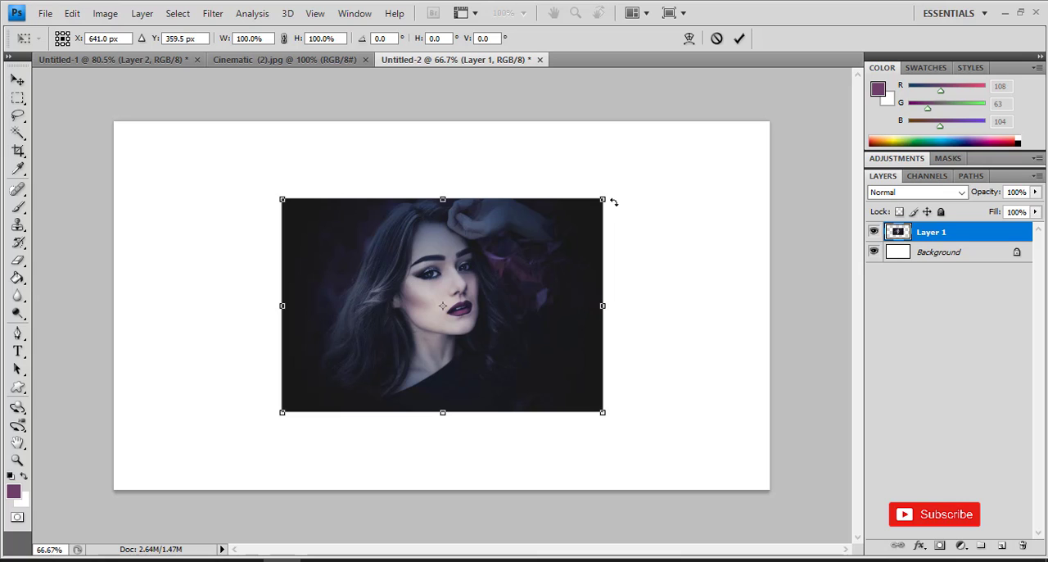
{"action": "left_click_drag", "start_coordinate": [604, 199], "coordinate": [721, 156]}
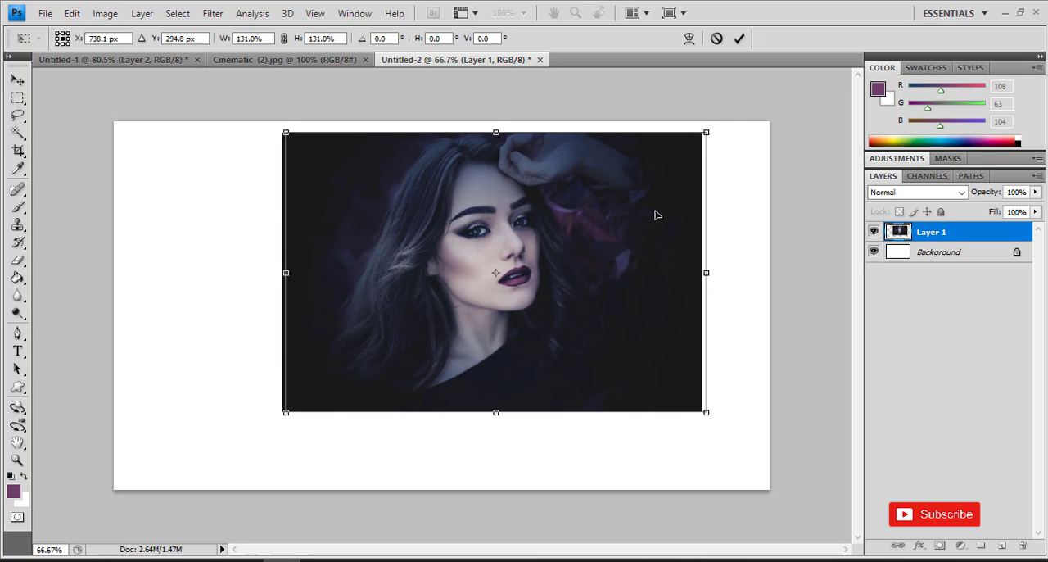
{"action": "left_click_drag", "start_coordinate": [657, 215], "coordinate": [705, 210]}
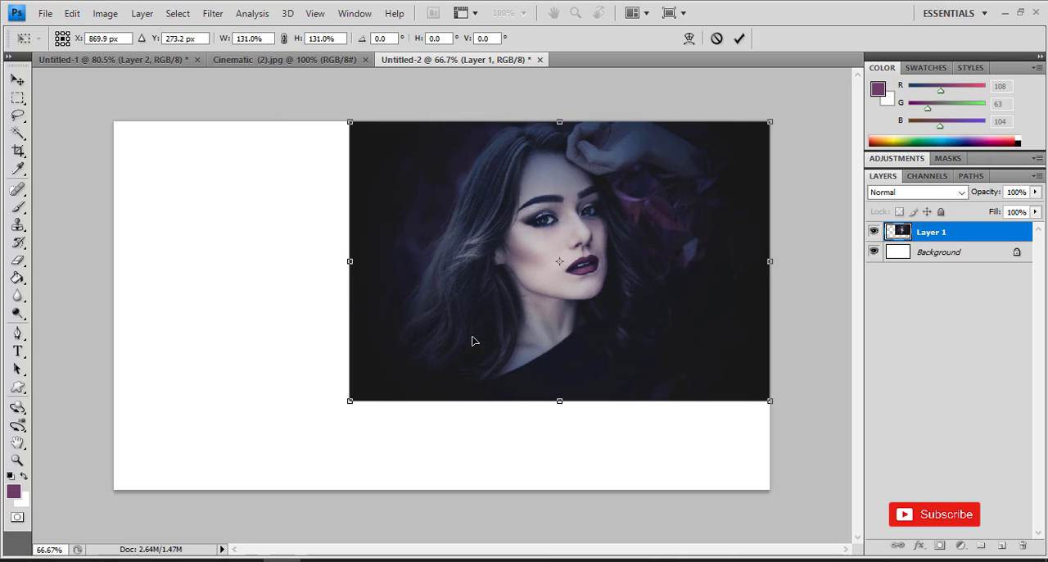
{"action": "left_click_drag", "start_coordinate": [348, 402], "coordinate": [47, 465]}
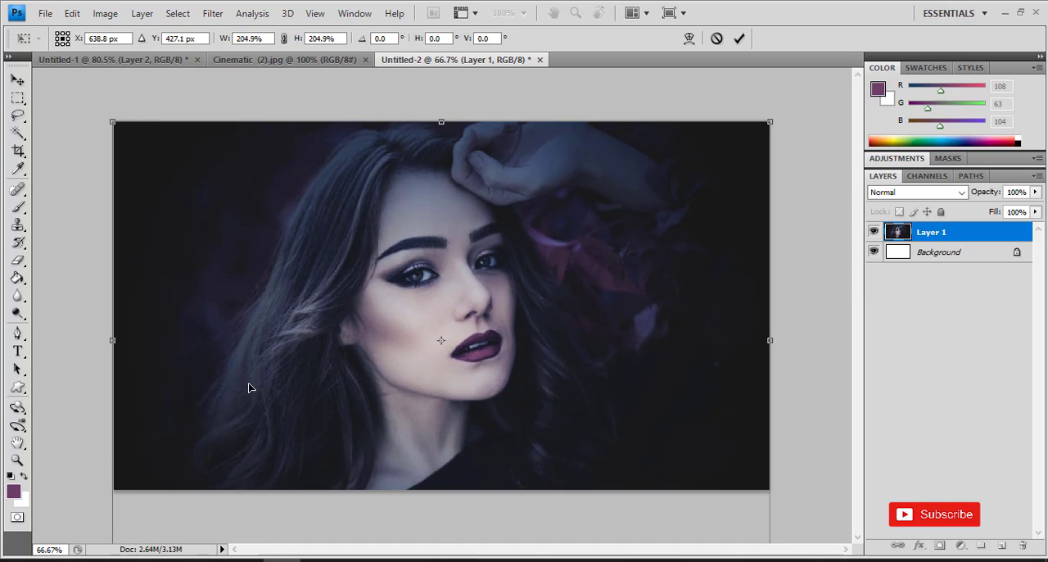
{"action": "key", "text": "Return"}
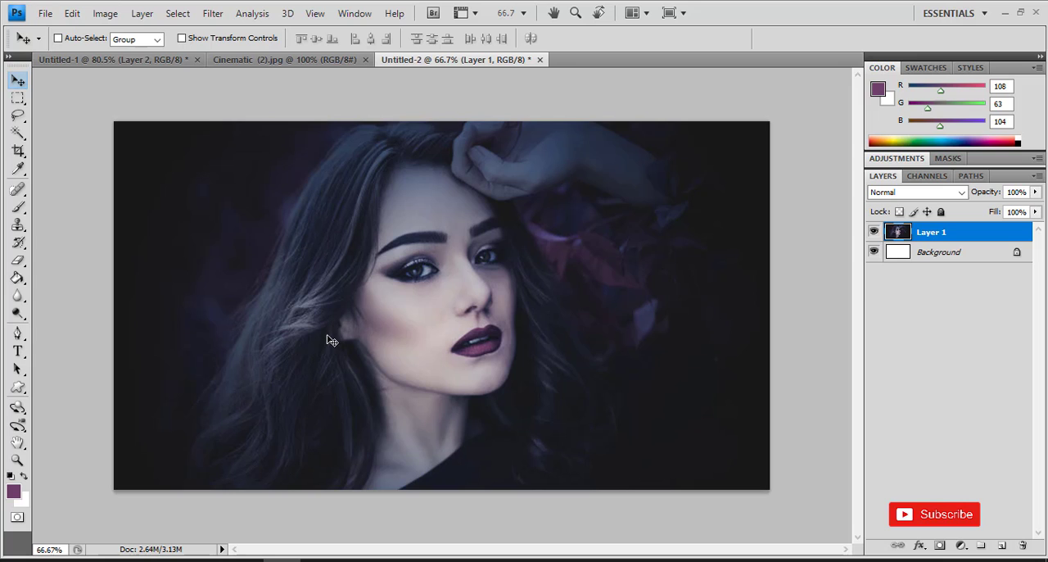
{"action": "right_click", "coordinate": [919, 240]}
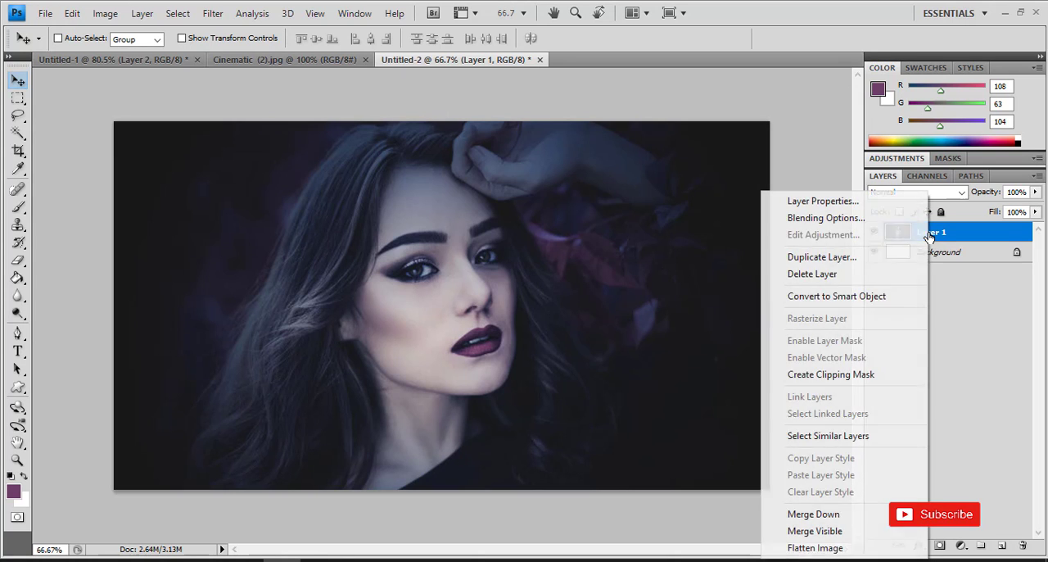
{"action": "left_click", "coordinate": [834, 517]}
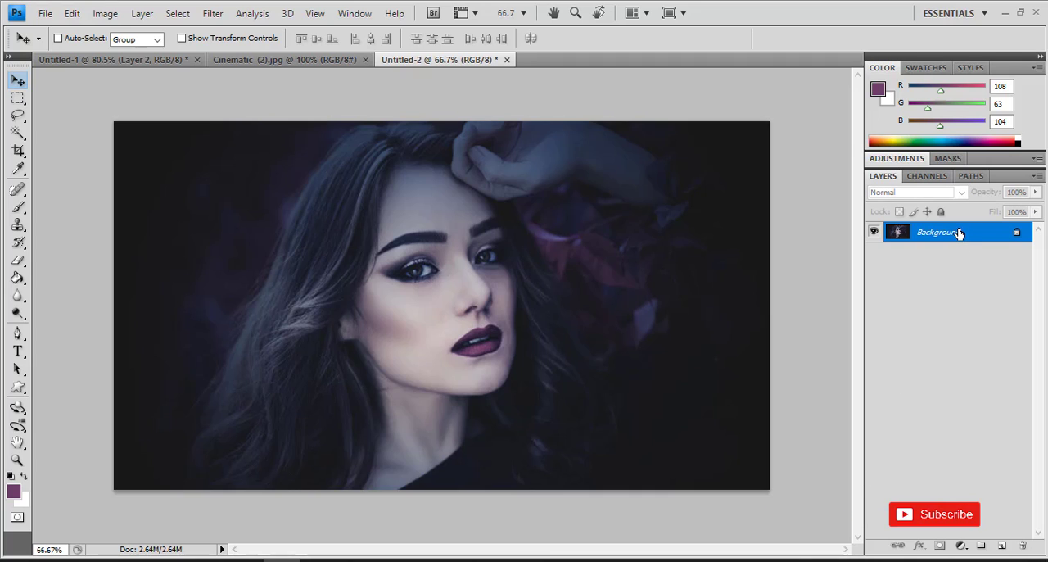
- Add a new layer above the Background and fill it with the default black foreground colour using the Paint Bucket
{"action": "left_click", "coordinate": [1002, 549]}
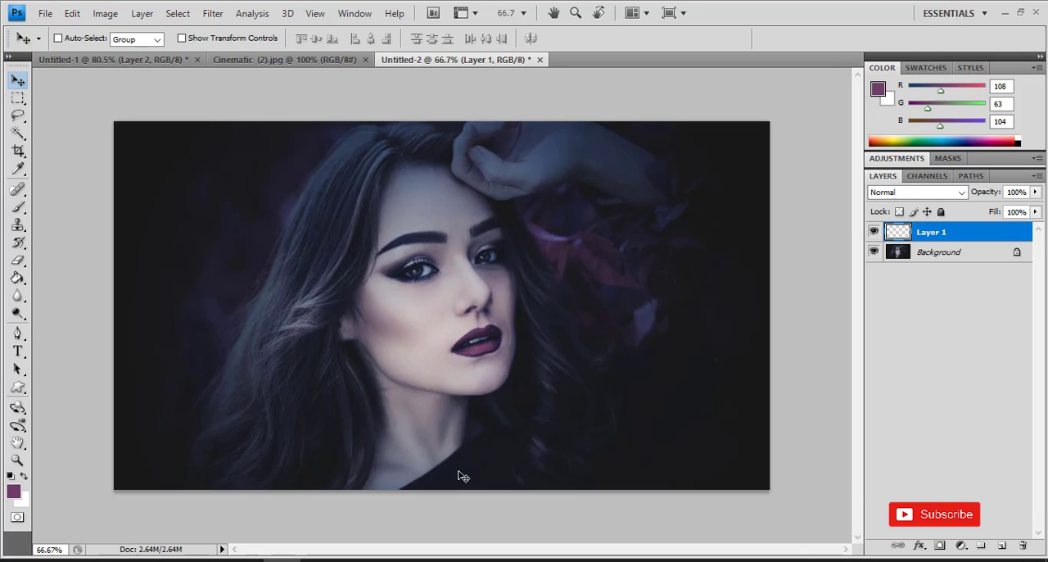
{"action": "left_click", "coordinate": [12, 481]}
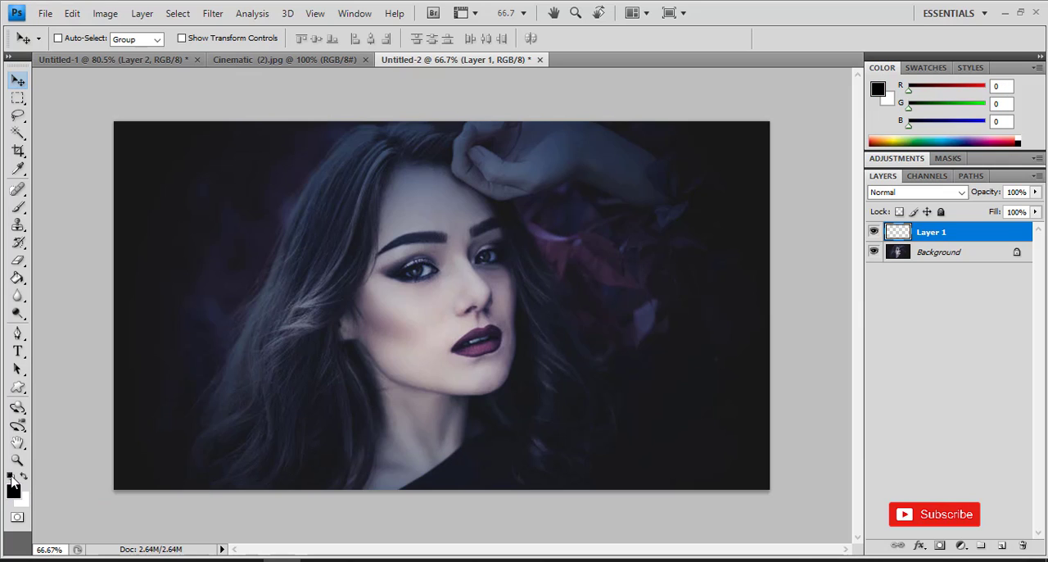
{"action": "left_click", "coordinate": [17, 280]}
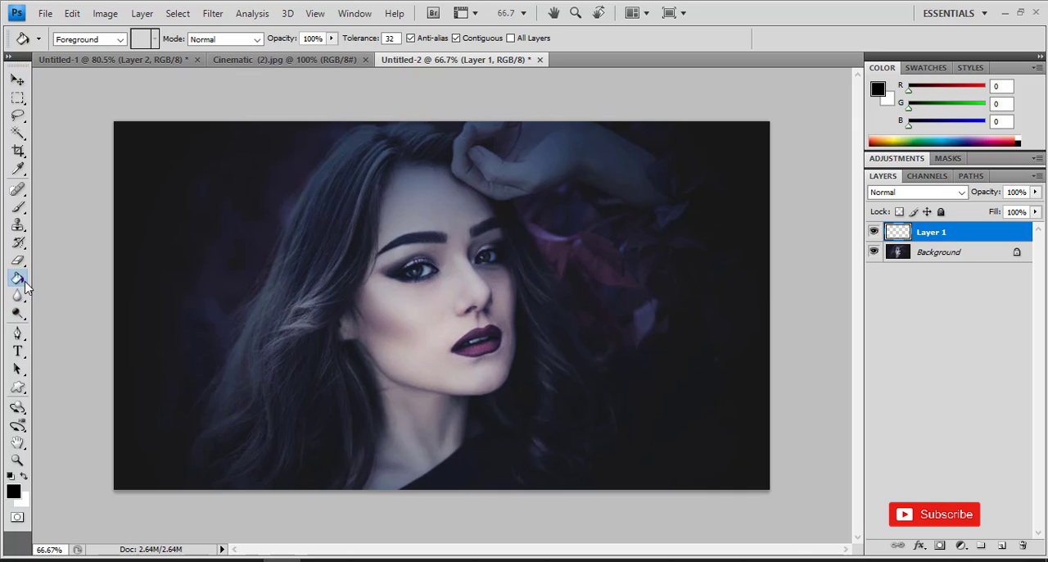
{"action": "left_click", "coordinate": [225, 245]}
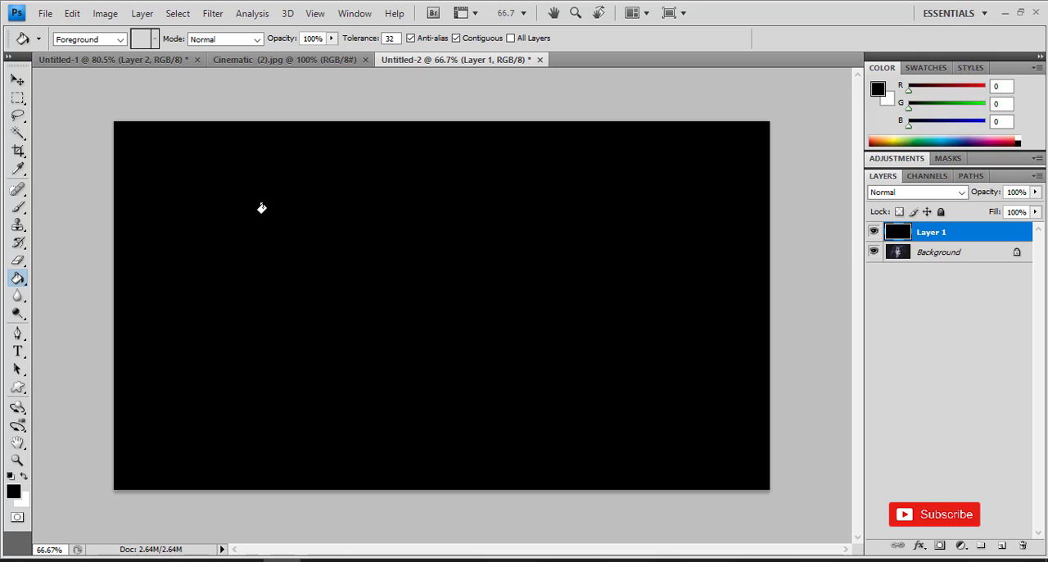
- Start a Lens Flare render on the black Layer 1 and set its brightness to 100%
{"action": "left_click", "coordinate": [213, 13]}
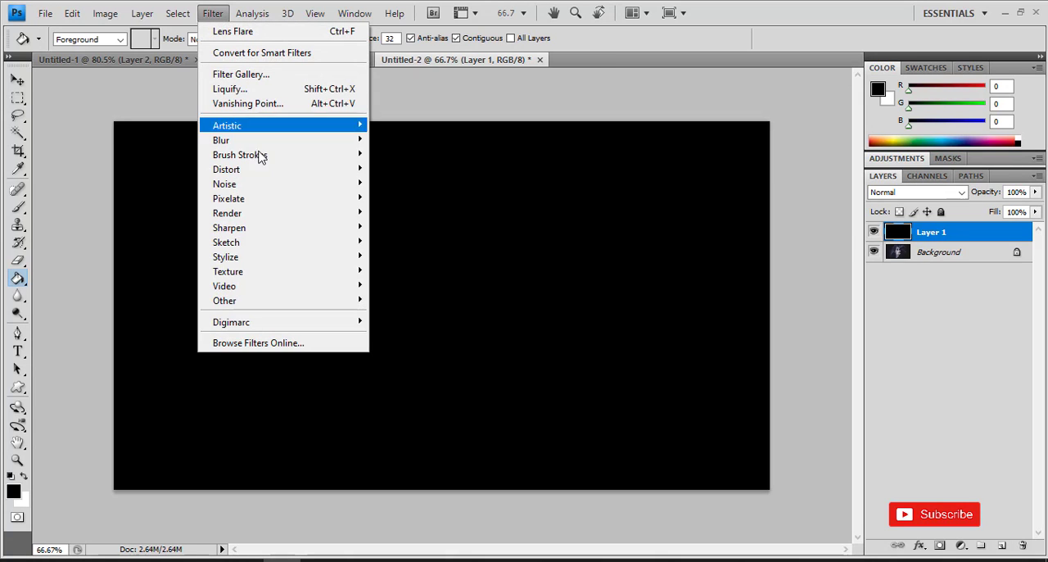
{"action": "mouse_move", "coordinate": [269, 214]}
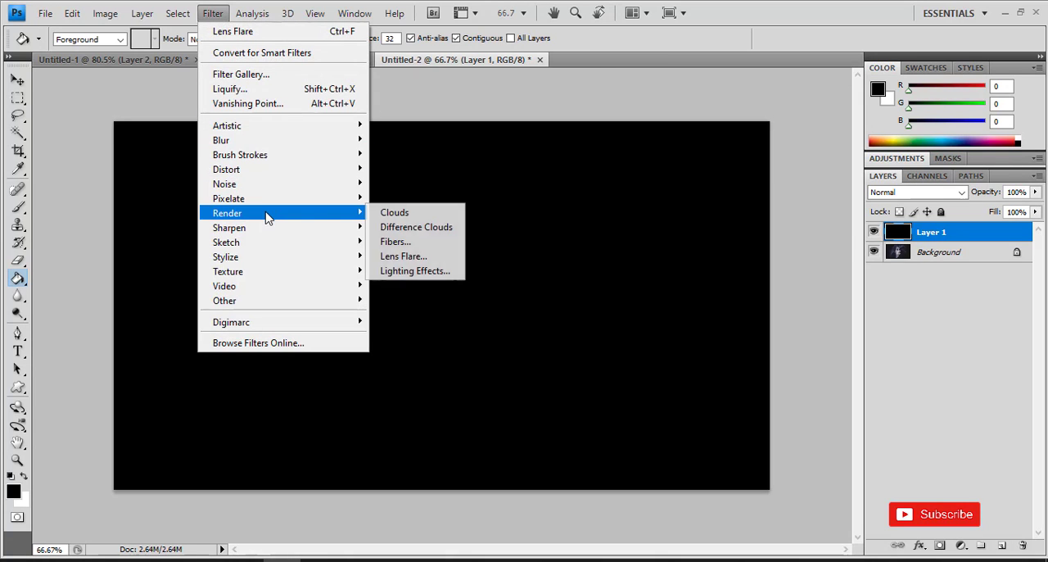
{"action": "left_click", "coordinate": [426, 259]}
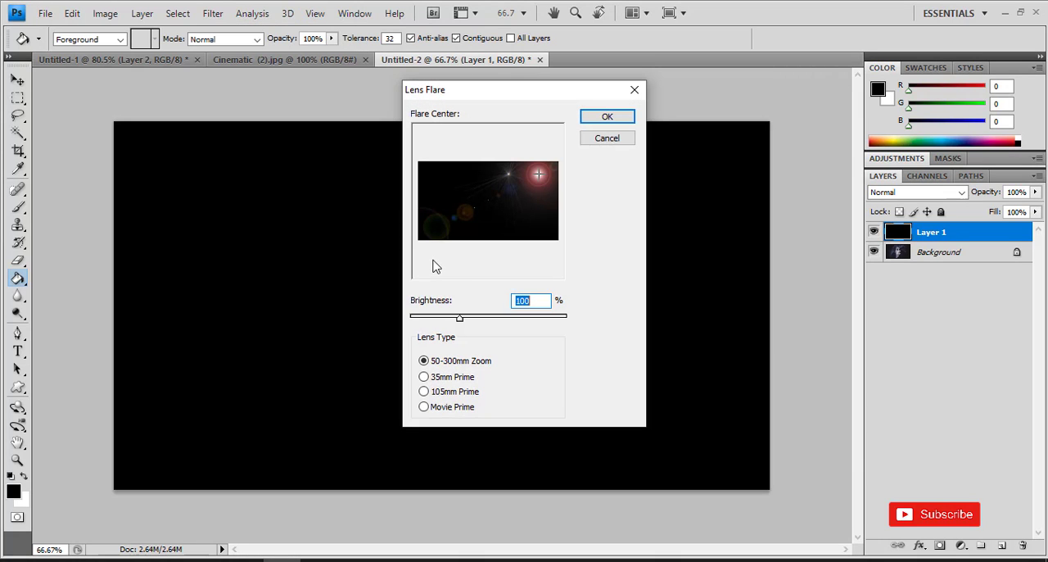
{"action": "left_click_drag", "start_coordinate": [460, 323], "coordinate": [510, 324]}
{"action": "type", "text": "1"}
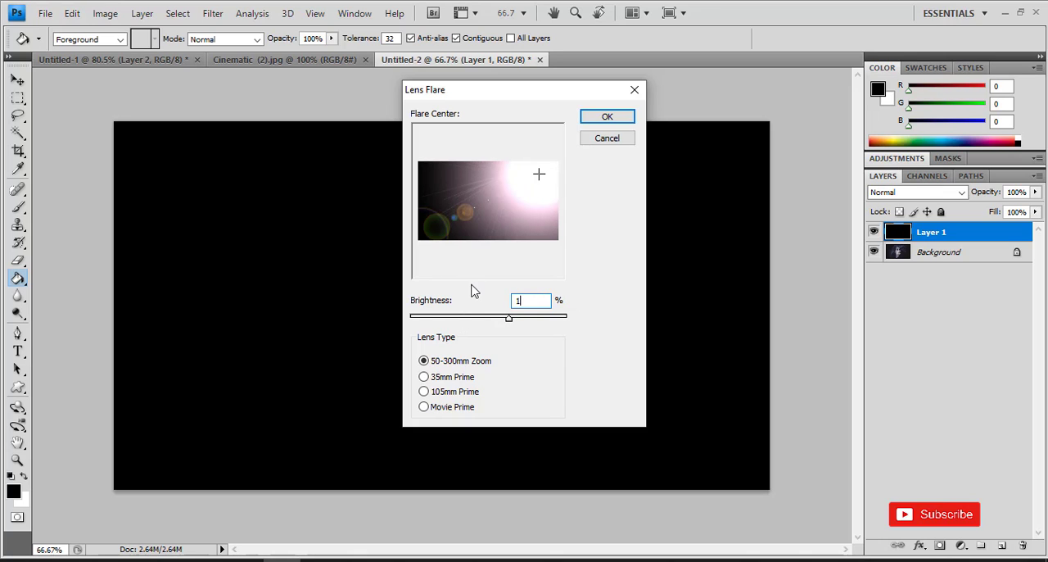
{"action": "type", "text": "00"}
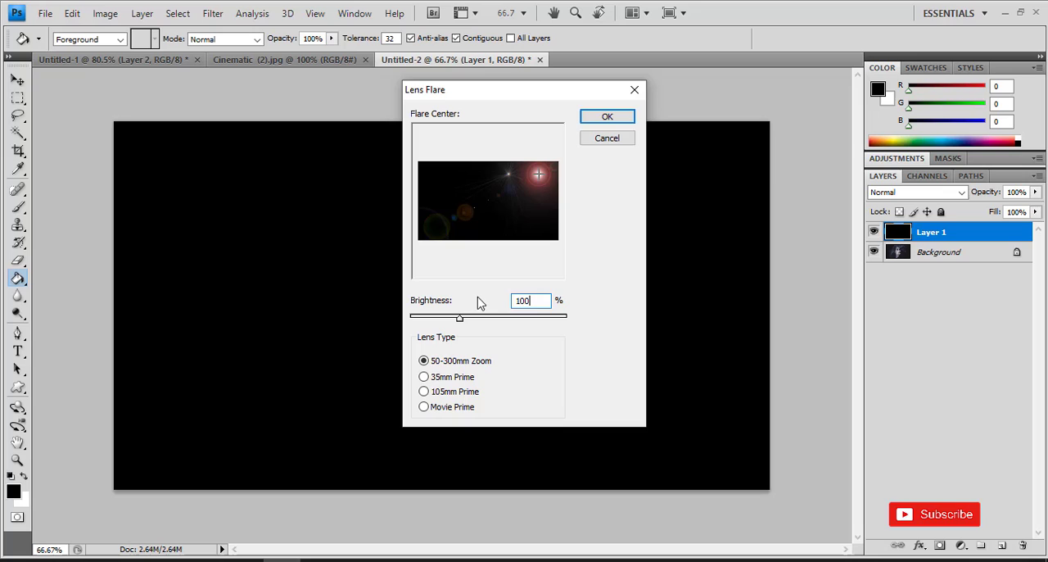
- Compare the flare's lens types in the preview, choose 50-300mm Zoom and apply the flare
{"action": "left_click", "coordinate": [447, 378]}
{"action": "left_click", "coordinate": [450, 392]}
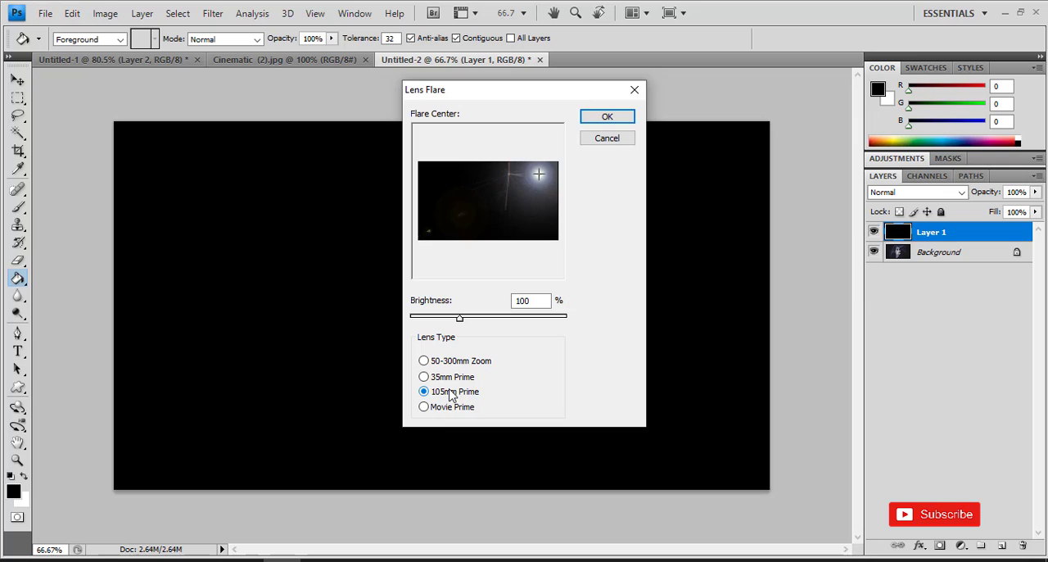
{"action": "left_click", "coordinate": [451, 407]}
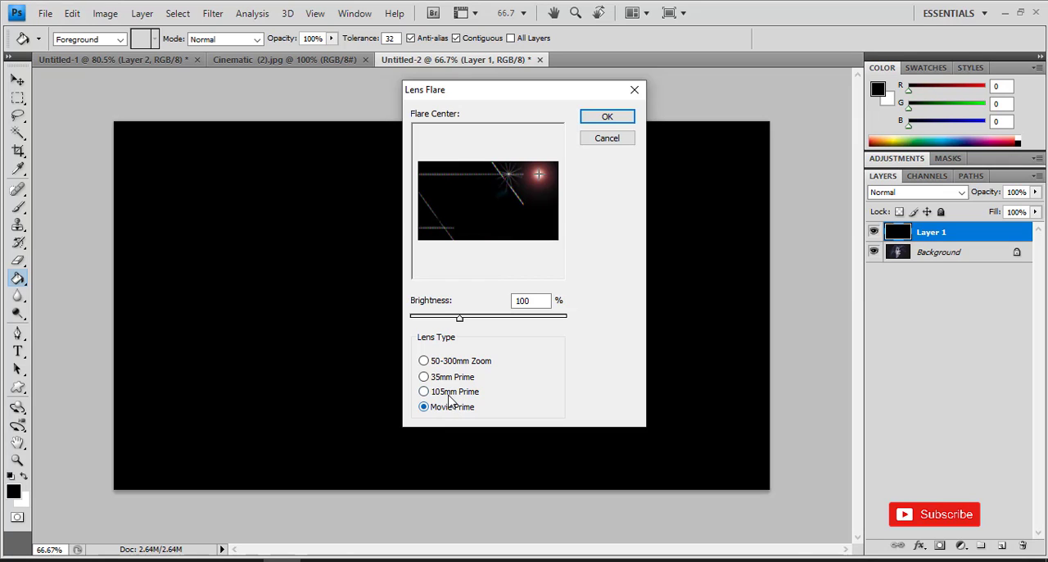
{"action": "left_click", "coordinate": [449, 393]}
{"action": "left_click", "coordinate": [455, 378]}
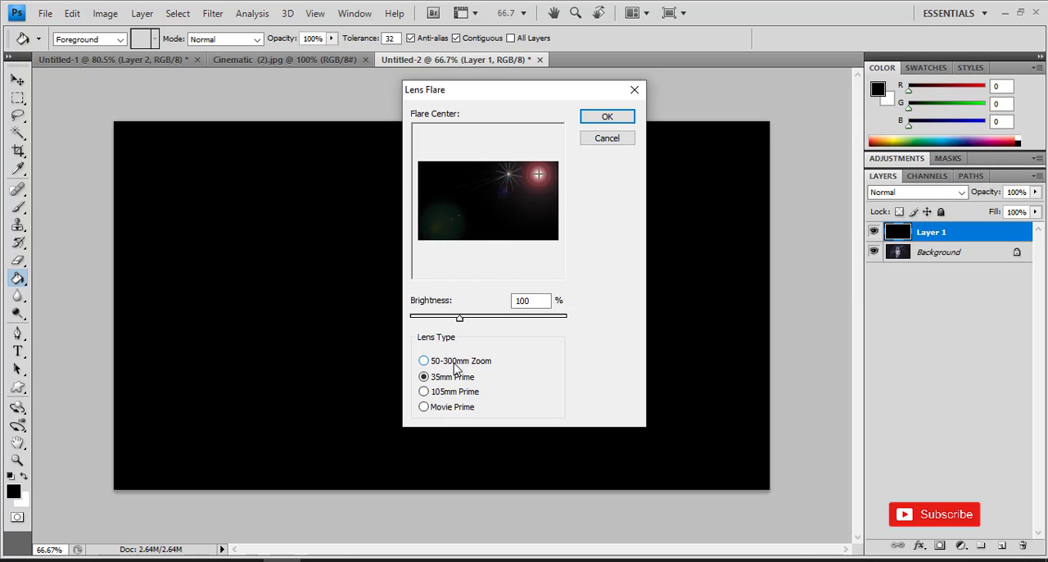
{"action": "left_click", "coordinate": [454, 363]}
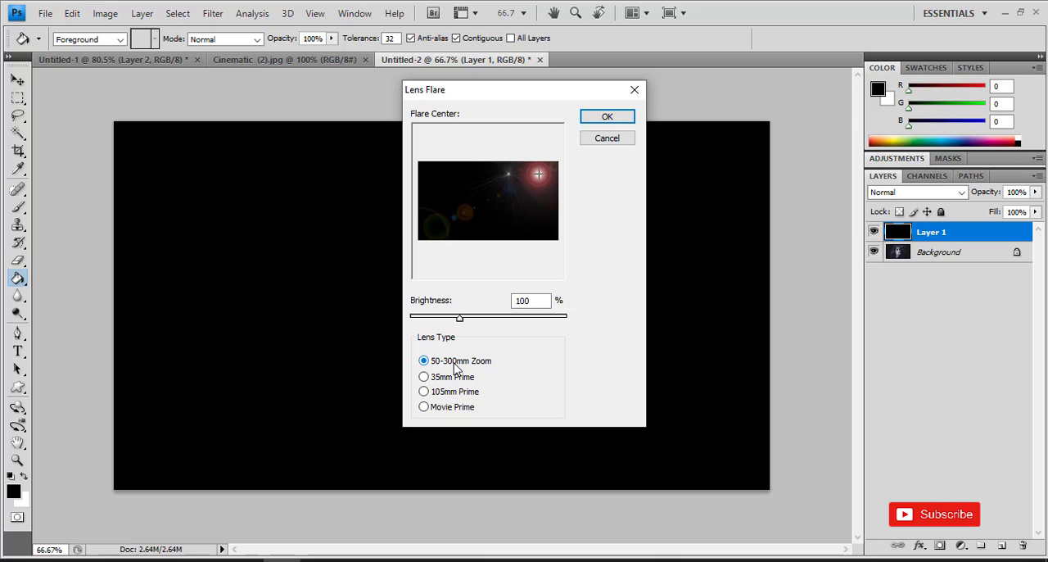
{"action": "left_click", "coordinate": [607, 117]}
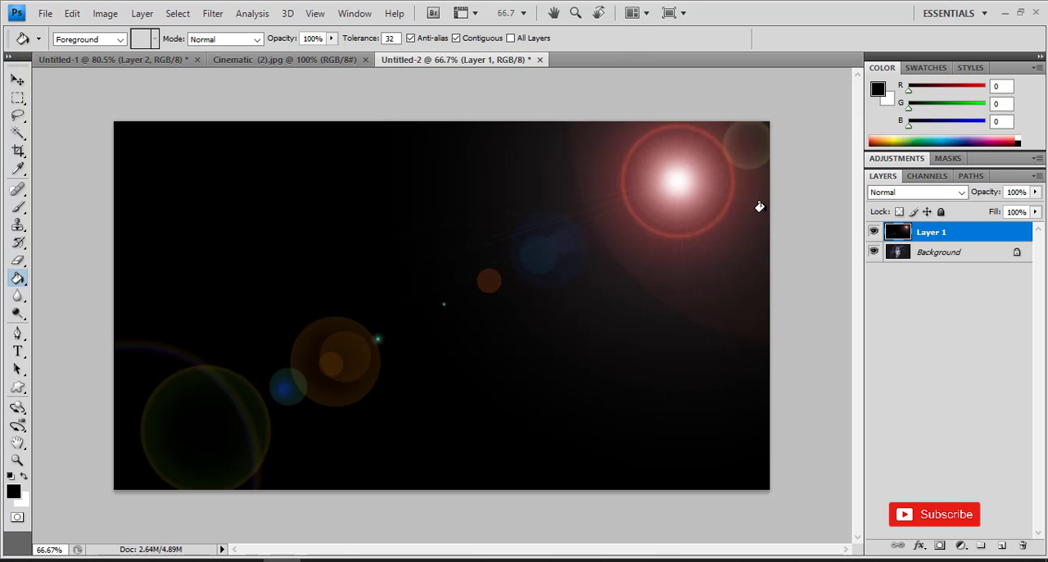
- Set the blend mode of the flare layer, Layer 1, to Screen and switch to the Move tool
{"action": "left_click", "coordinate": [919, 194]}
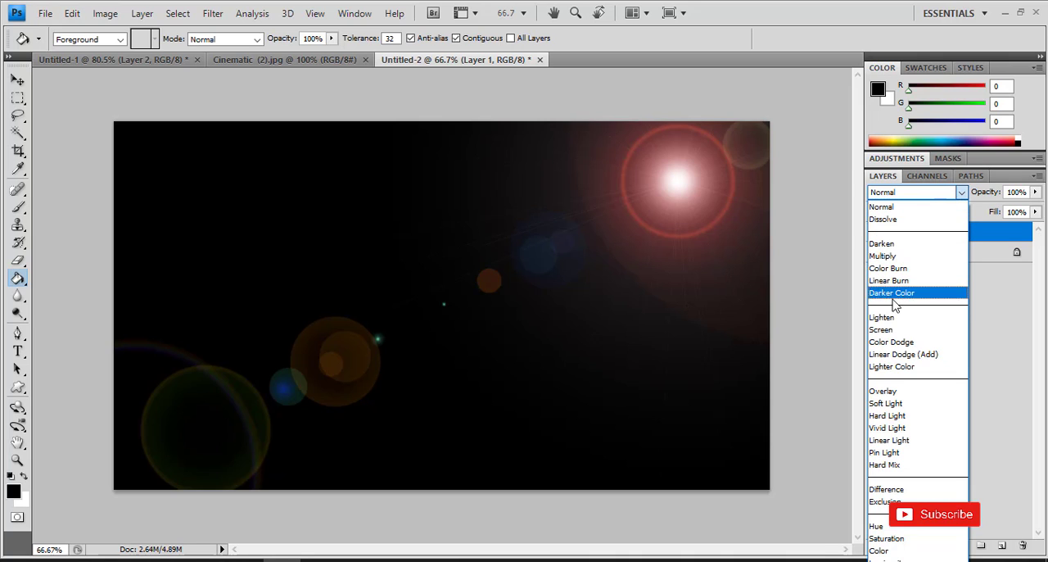
{"action": "left_click", "coordinate": [902, 328]}
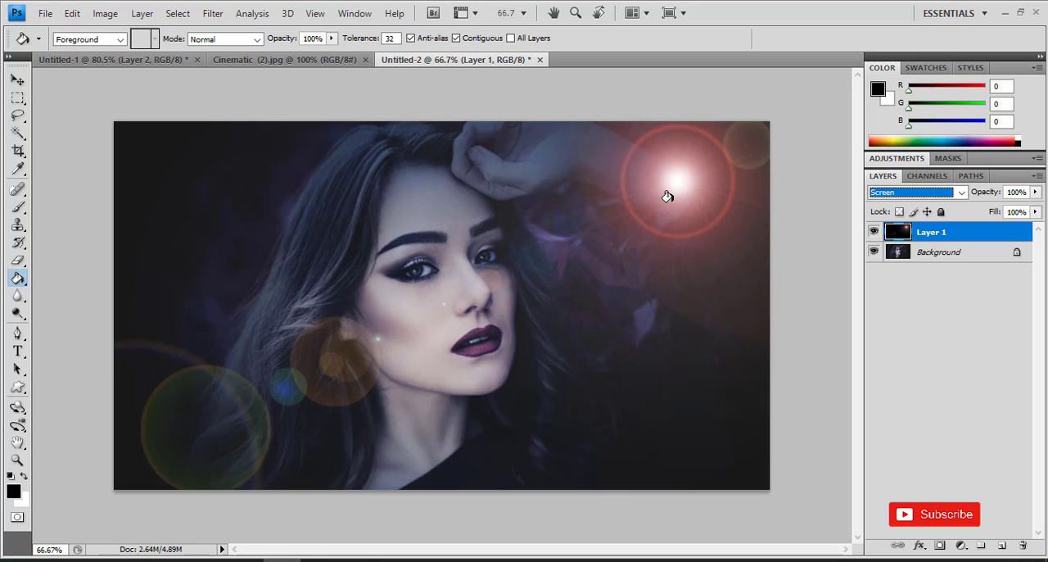
{"action": "left_click", "coordinate": [18, 80]}
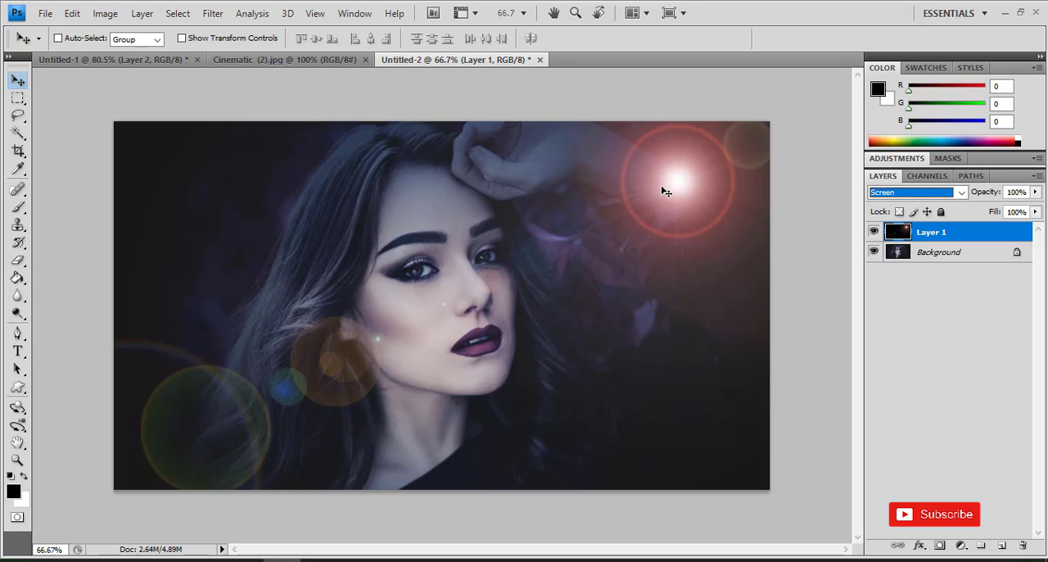
- Start a Hue/Saturation adjustment on Layer 1 with Colorize enabled and the saturation set to 100
{"action": "left_click", "coordinate": [105, 13]}
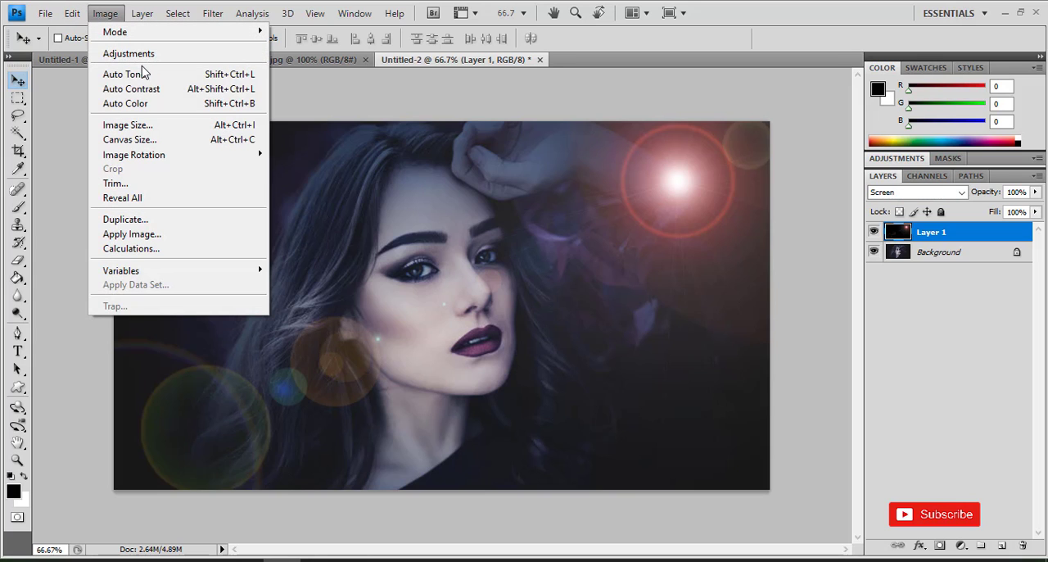
{"action": "mouse_move", "coordinate": [169, 54]}
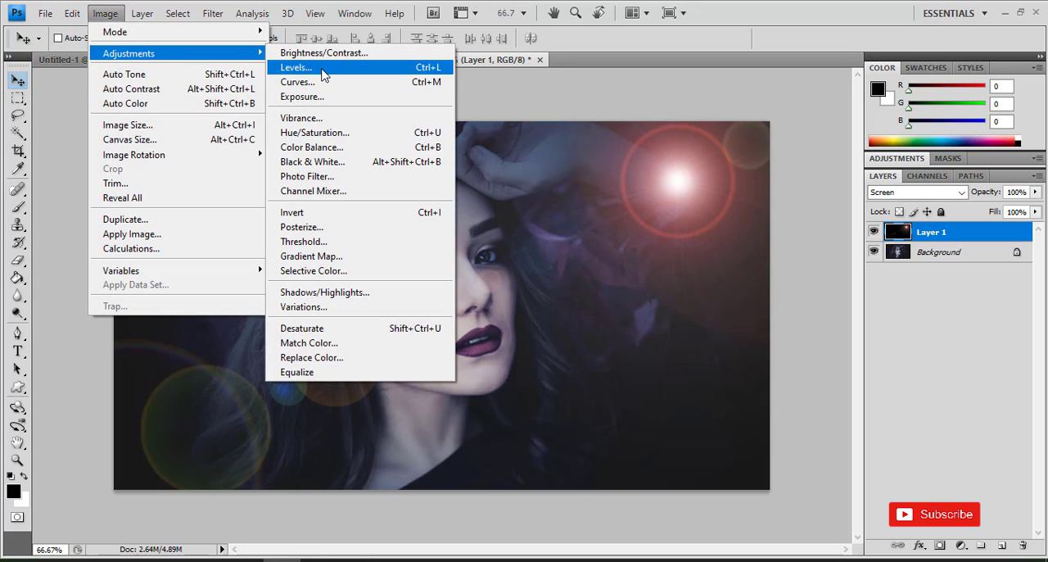
{"action": "left_click", "coordinate": [350, 134]}
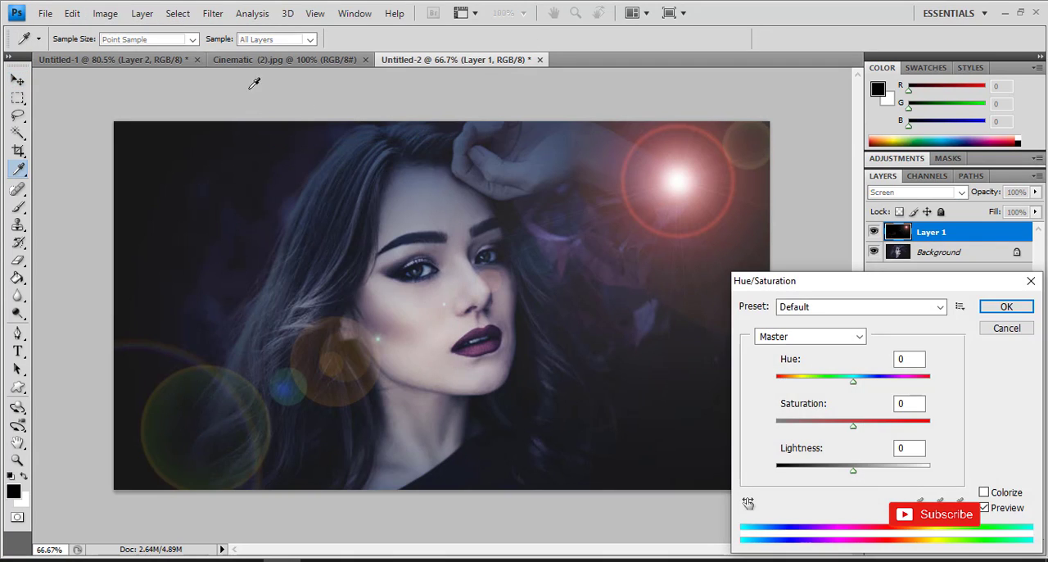
{"action": "left_click", "coordinate": [986, 492]}
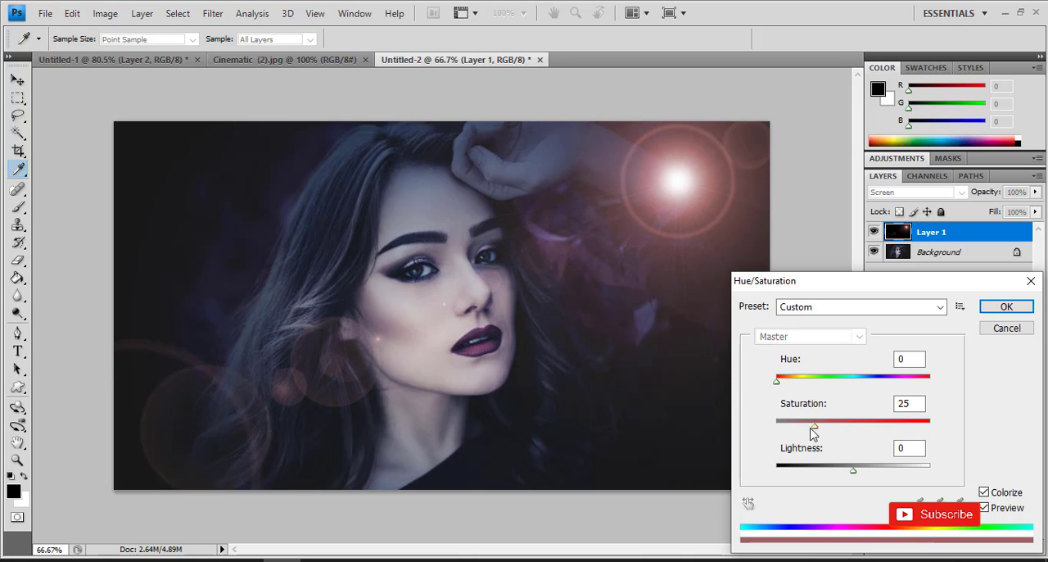
{"action": "left_click_drag", "start_coordinate": [816, 432], "coordinate": [950, 438]}
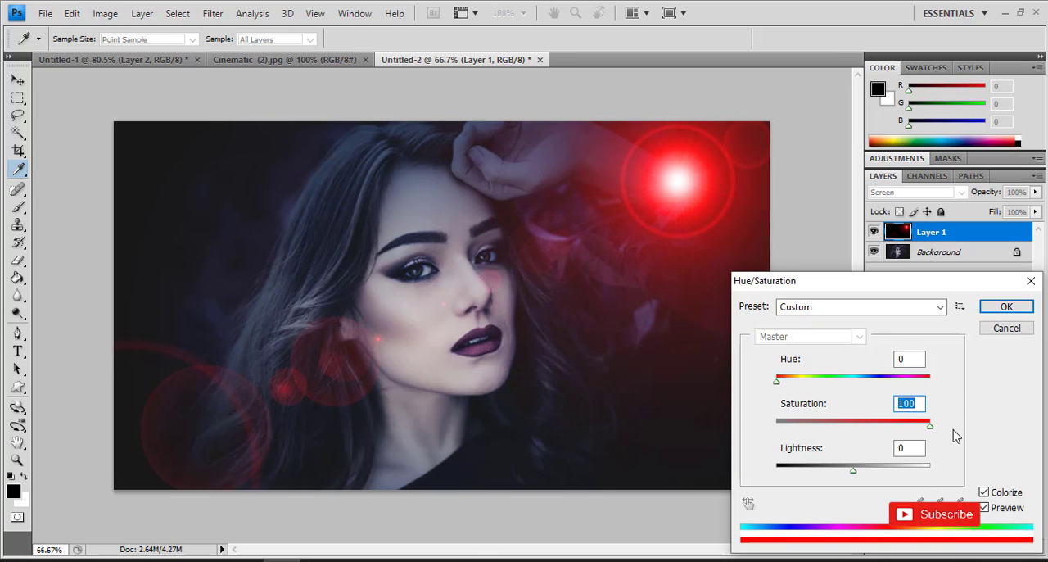
- Tint the flare blue by setting the adjustment's hue to 209 and apply it
{"action": "left_click_drag", "start_coordinate": [778, 382], "coordinate": [867, 381]}
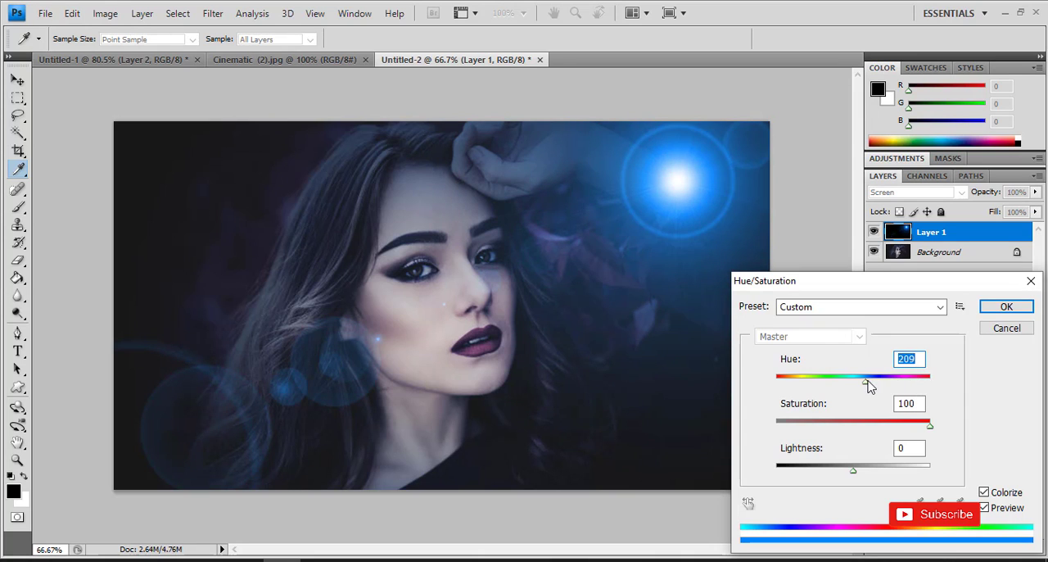
{"action": "mouse_move", "coordinate": [866, 383]}
{"action": "left_mouse_down"}
{"action": "mouse_move", "coordinate": [952, 389]}
{"action": "mouse_move", "coordinate": [901, 385]}
{"action": "mouse_move", "coordinate": [861, 398]}
{"action": "mouse_move", "coordinate": [874, 399]}
{"action": "left_mouse_up"}
{"action": "left_click_drag", "start_coordinate": [872, 393], "coordinate": [871, 401]}
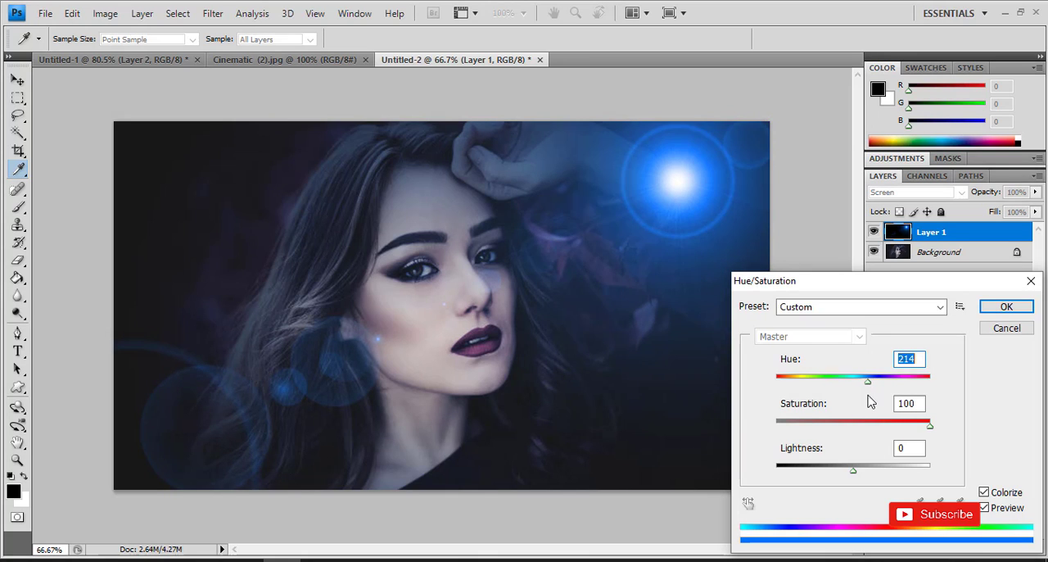
{"action": "type", "text": "209"}
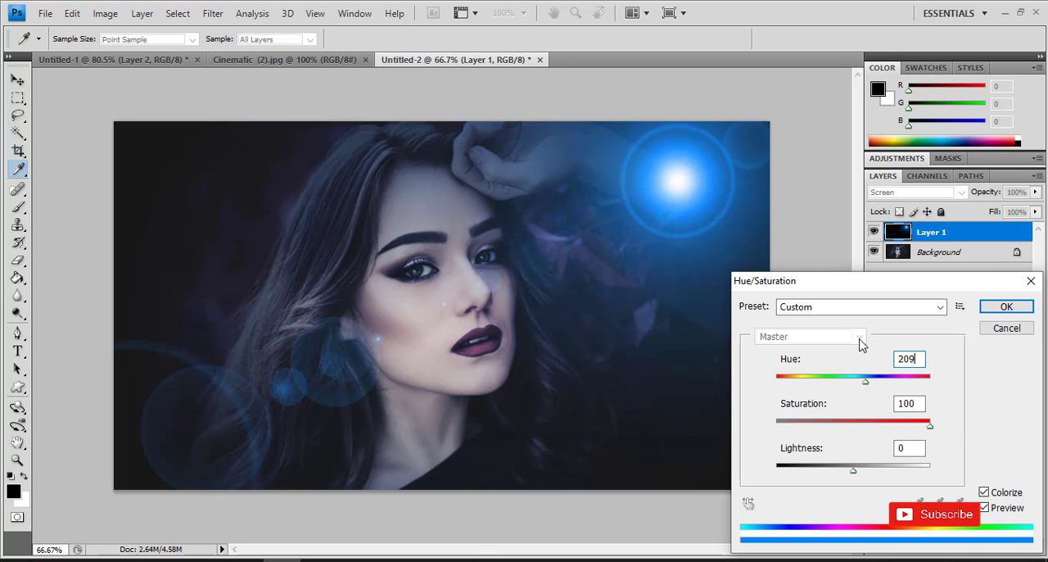
{"action": "left_click", "coordinate": [1007, 310]}
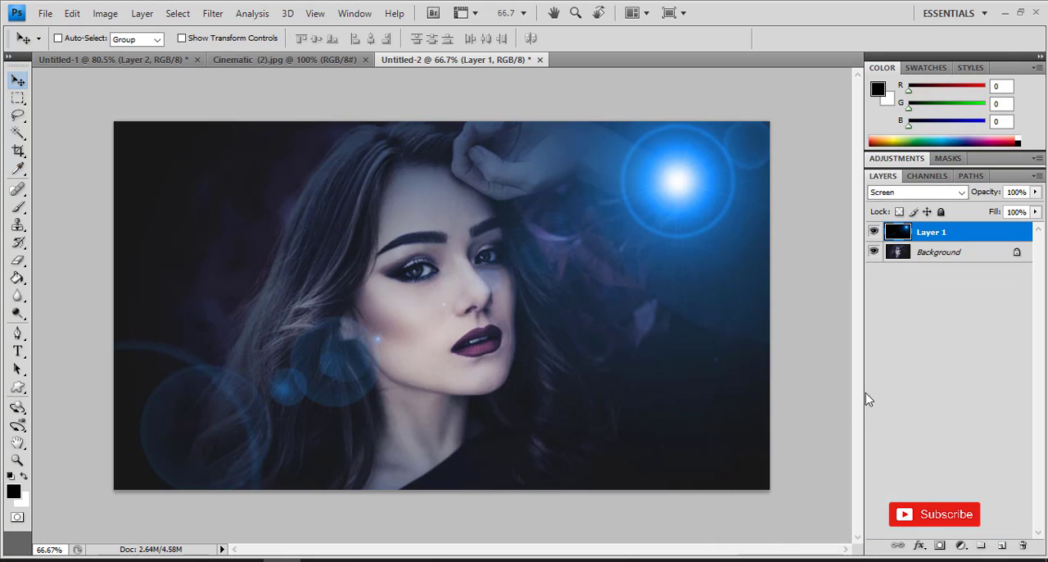
- Add a new layer directly above the Background and draw a rectangular marquee selection centred around the woman's head and neck
{"action": "left_click", "coordinate": [951, 257]}
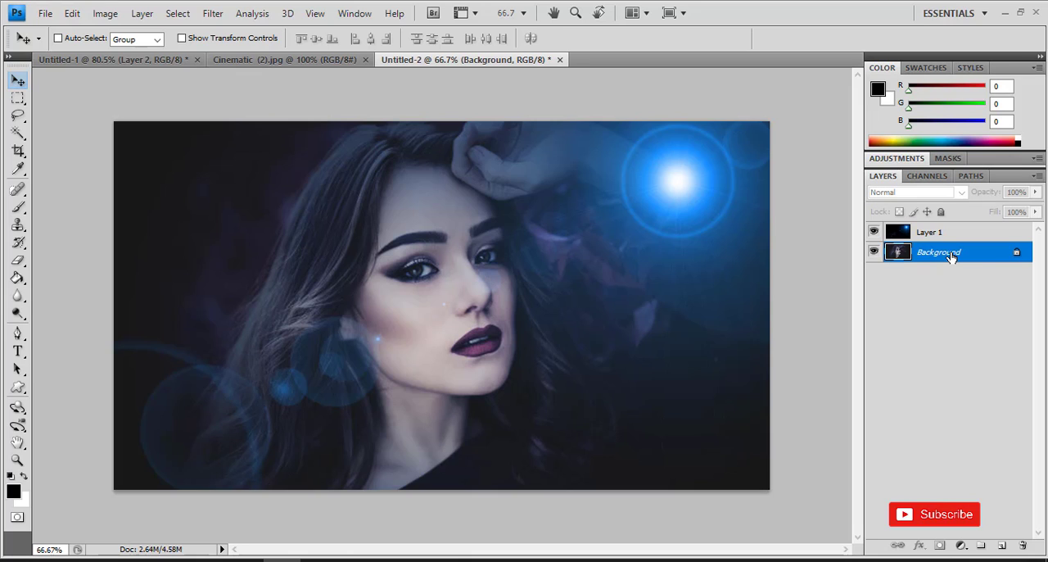
{"action": "left_click", "coordinate": [1003, 546]}
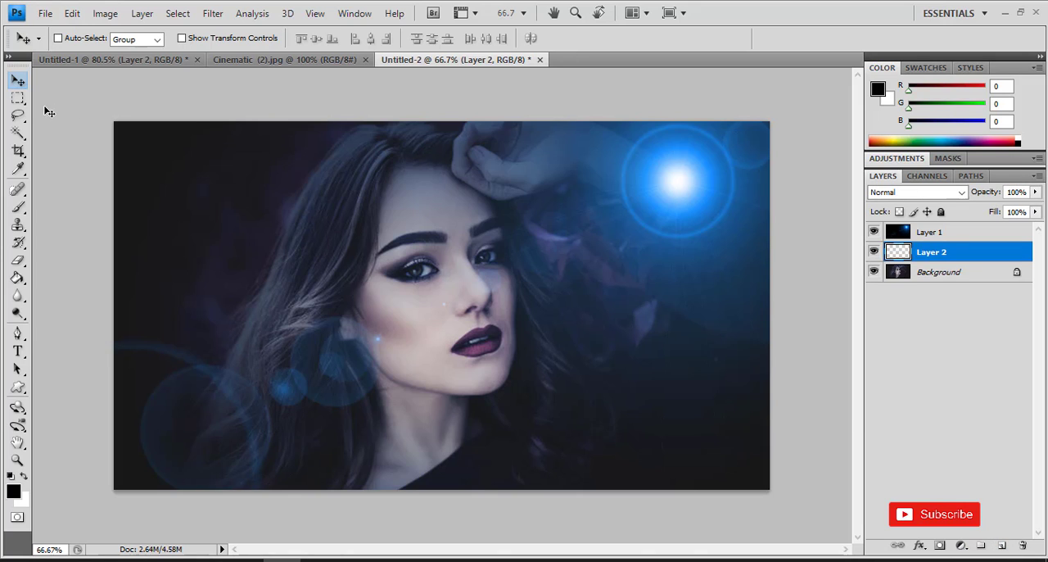
{"action": "left_click", "coordinate": [17, 97]}
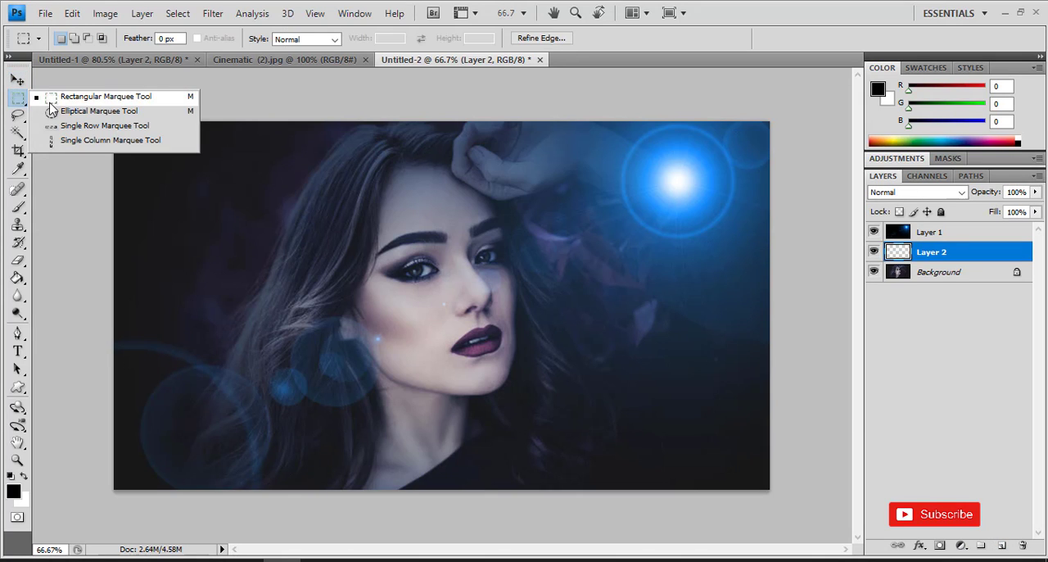
{"action": "left_click", "coordinate": [50, 103]}
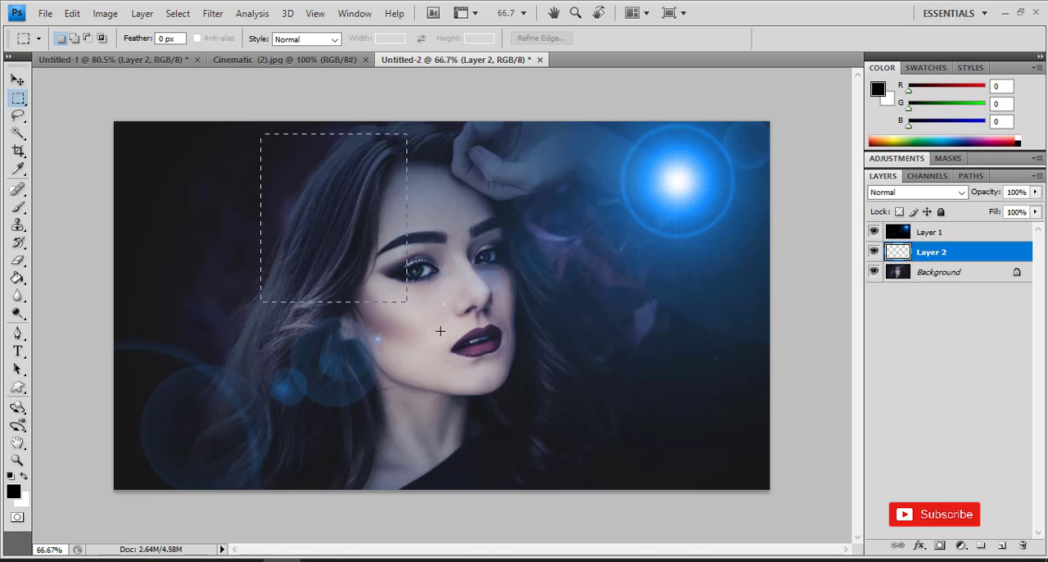
{"action": "left_click_drag", "start_coordinate": [440, 331], "coordinate": [599, 448]}
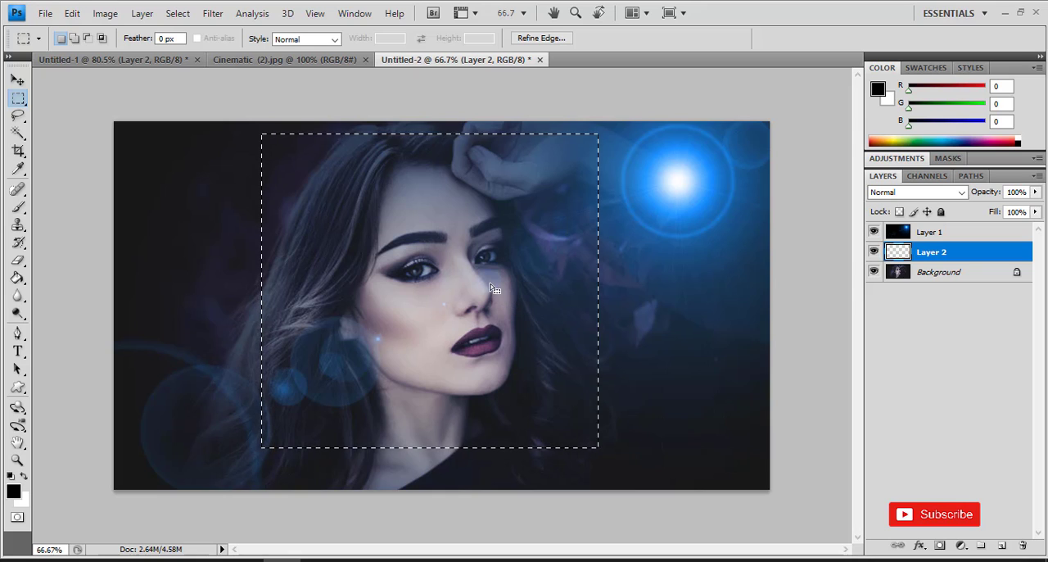
{"action": "left_click_drag", "start_coordinate": [491, 282], "coordinate": [483, 293]}
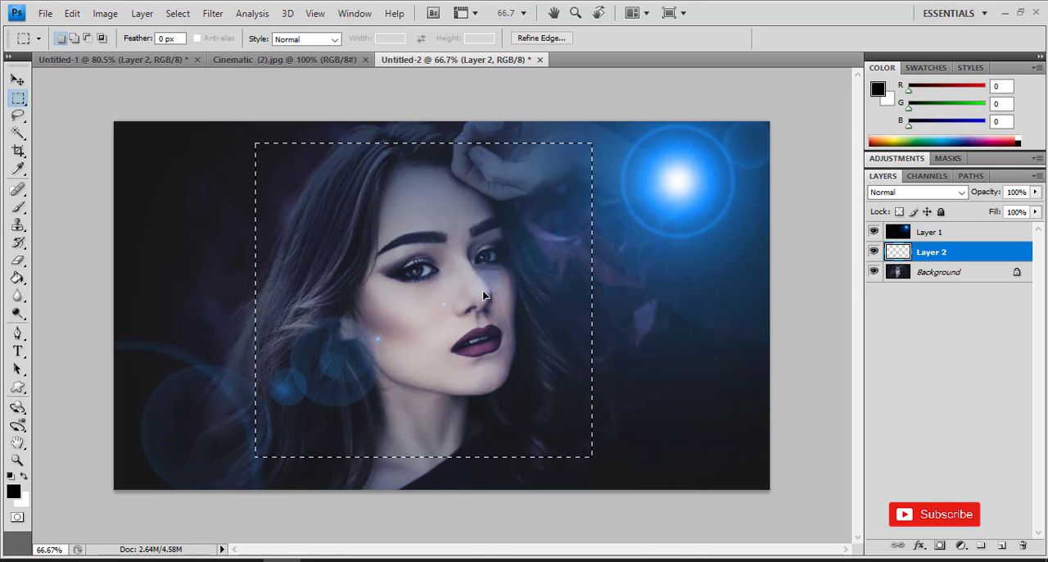
- Feather the rectangular selection by 60 pixels and invert it to cover the area around the face
{"action": "right_click", "coordinate": [430, 214]}
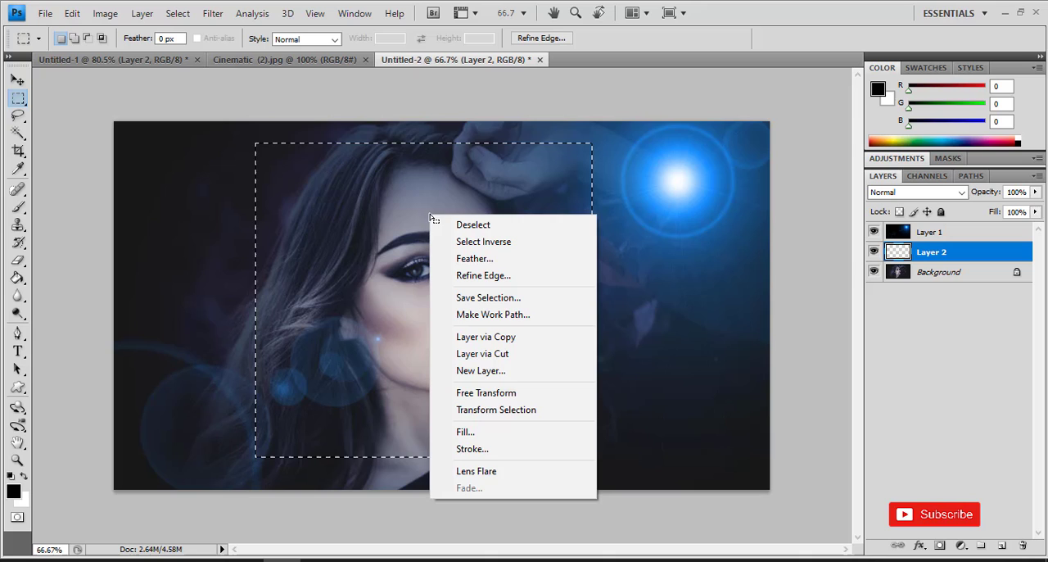
{"action": "left_click", "coordinate": [475, 258]}
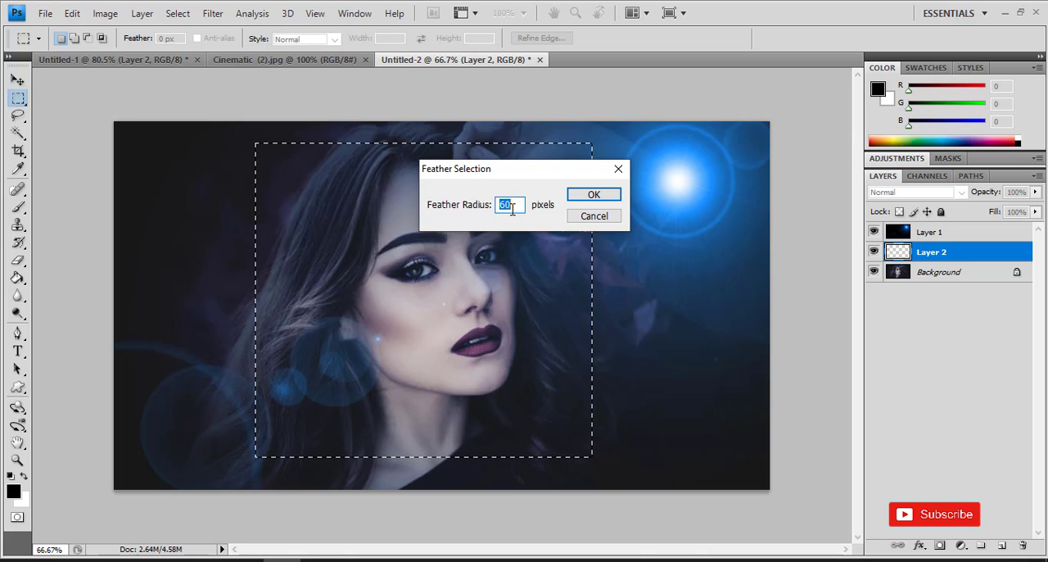
{"action": "left_click", "coordinate": [591, 197]}
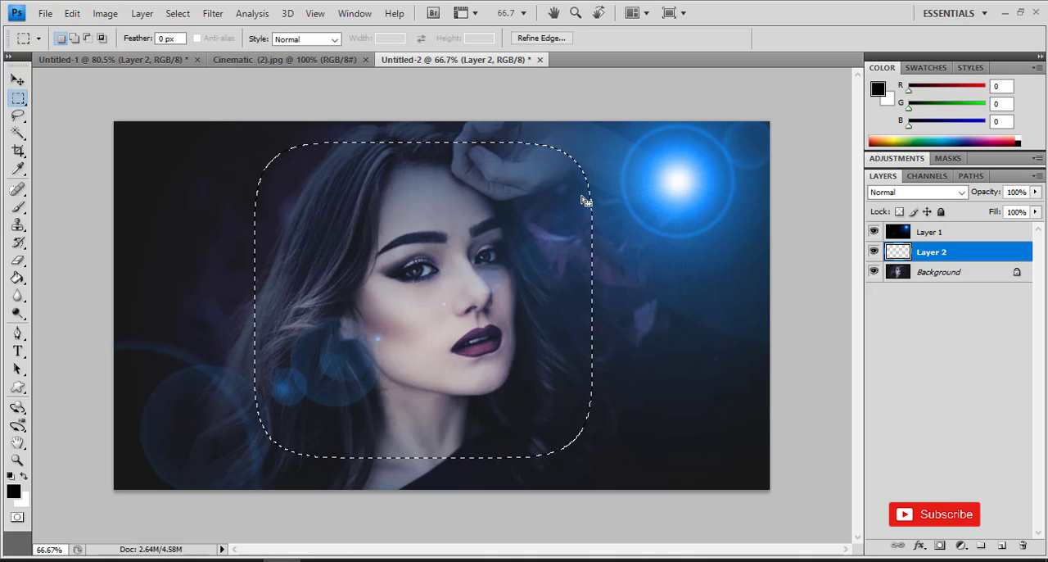
{"action": "left_click", "coordinate": [180, 13]}
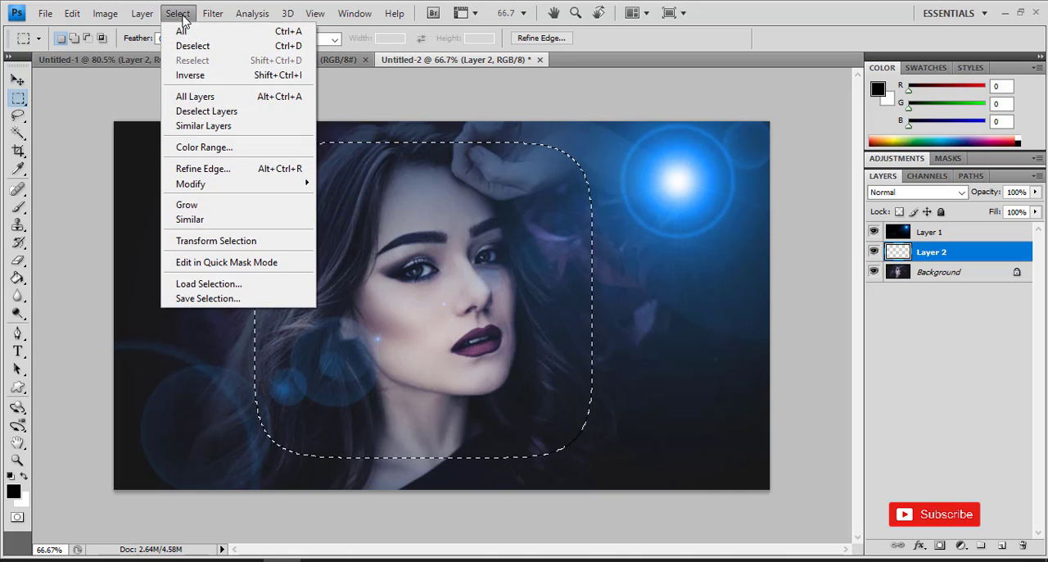
{"action": "left_click", "coordinate": [209, 81]}
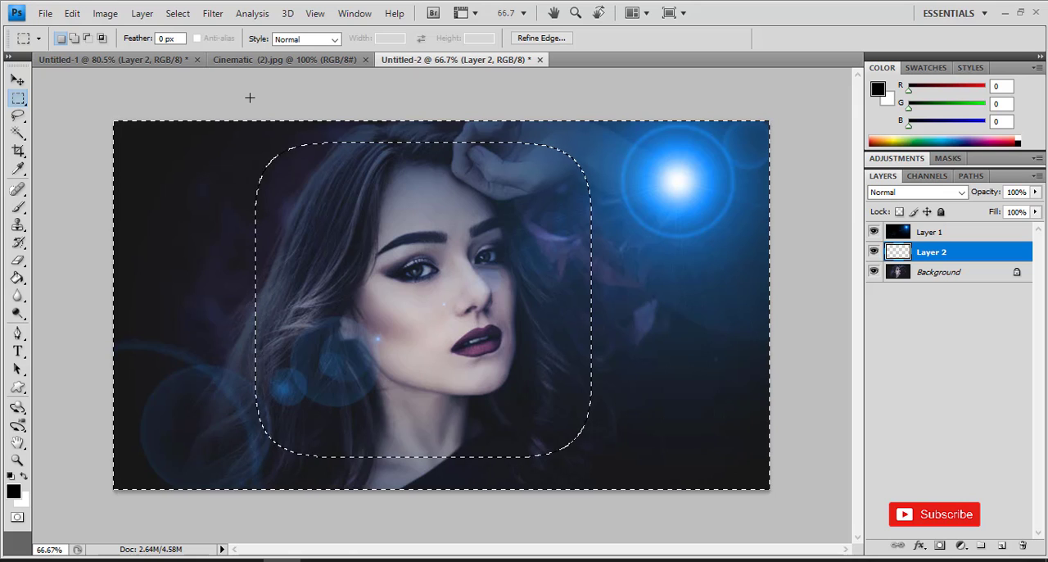
- Sample the woman's purple lip colour as the foreground colour with the Eyedropper tool
{"action": "left_click", "coordinate": [18, 169]}
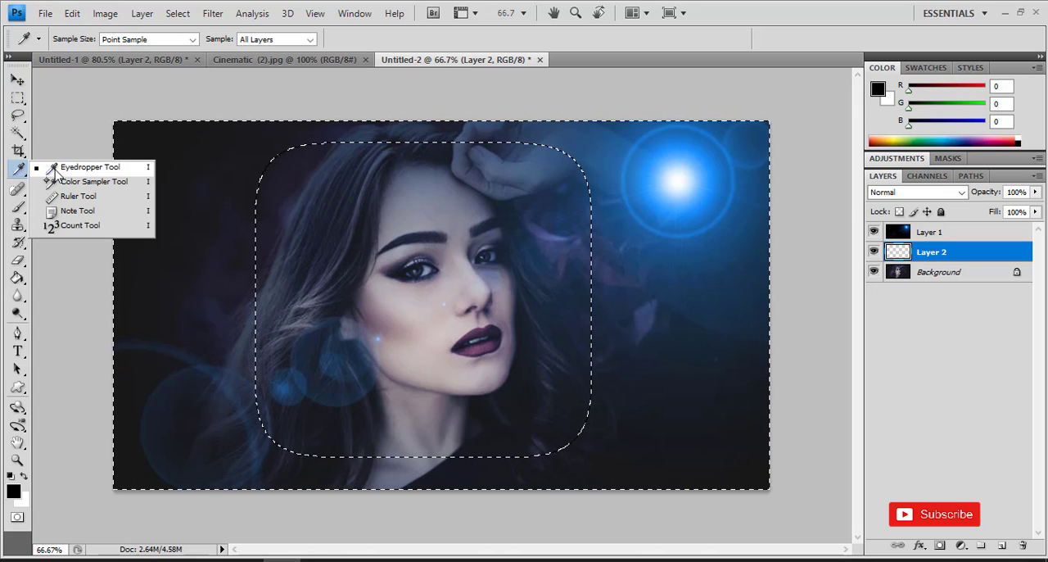
{"action": "left_click", "coordinate": [55, 169]}
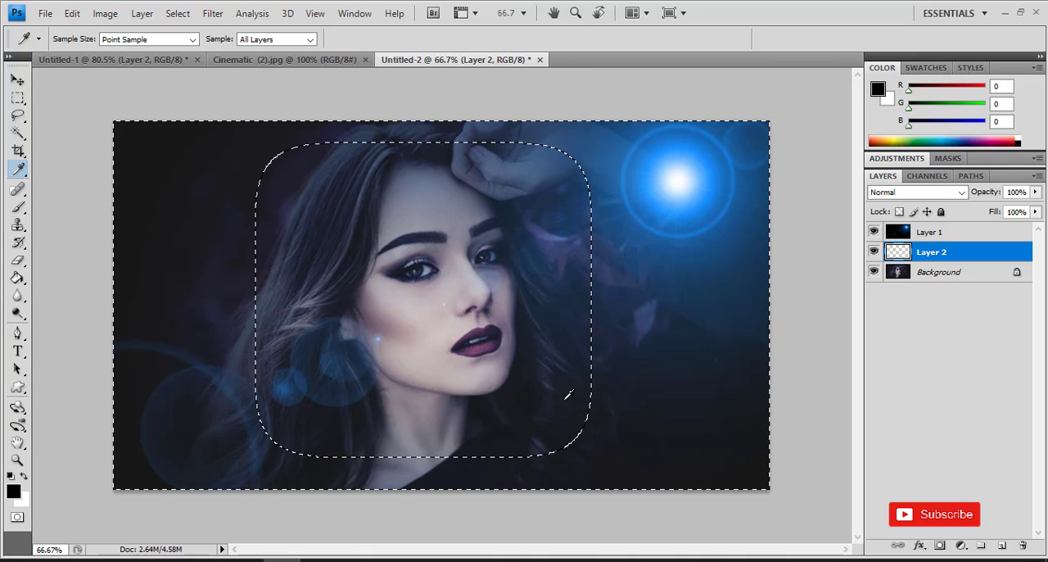
{"action": "left_click", "coordinate": [480, 345]}
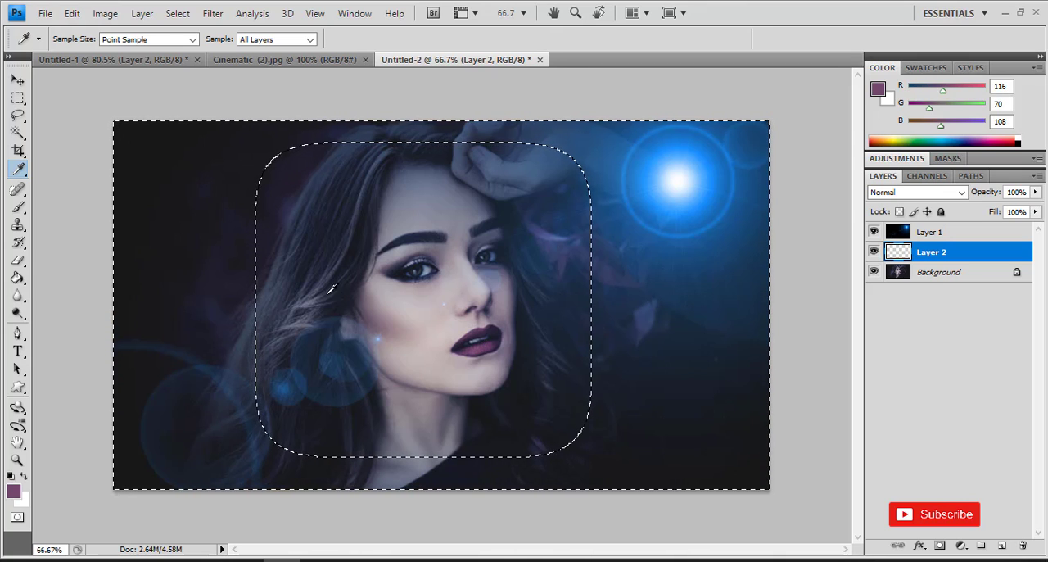
- Fill the inverted selection around the face on Layer 2 with the sampled purple using the Paint Bucket, and deselect
{"action": "left_click", "coordinate": [17, 278]}
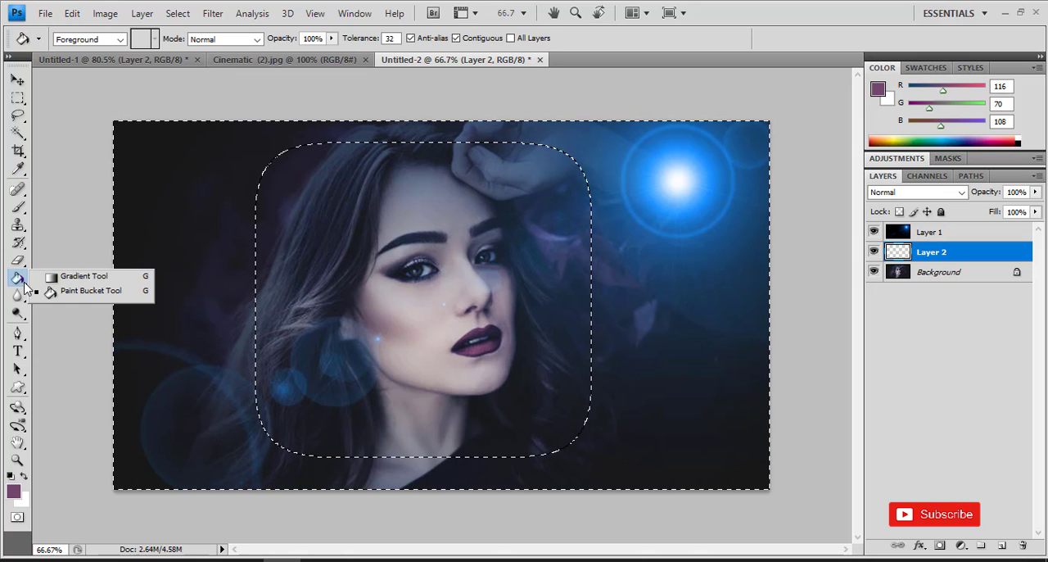
{"action": "left_click", "coordinate": [75, 293]}
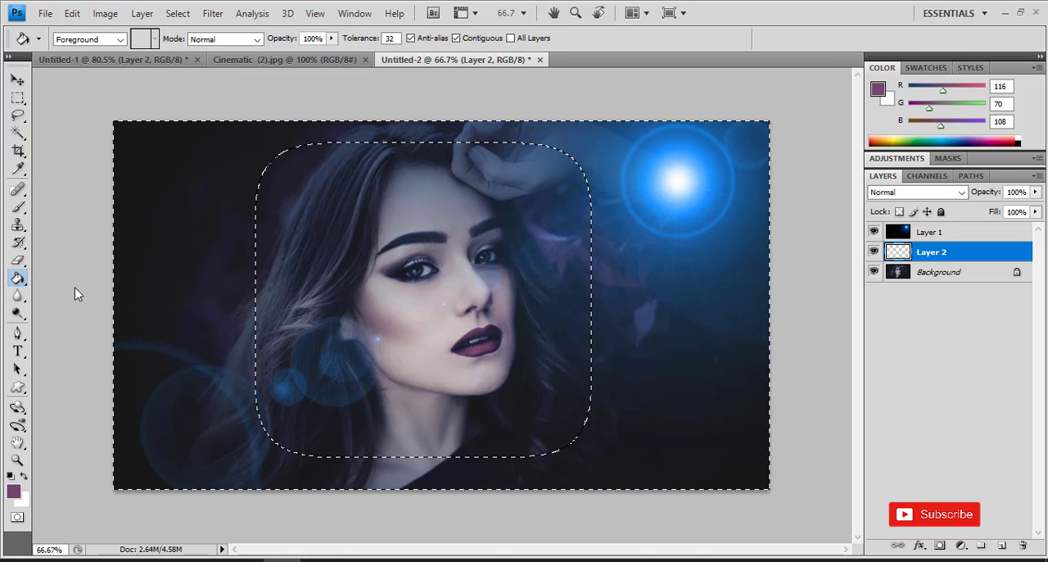
{"action": "left_click", "coordinate": [195, 181]}
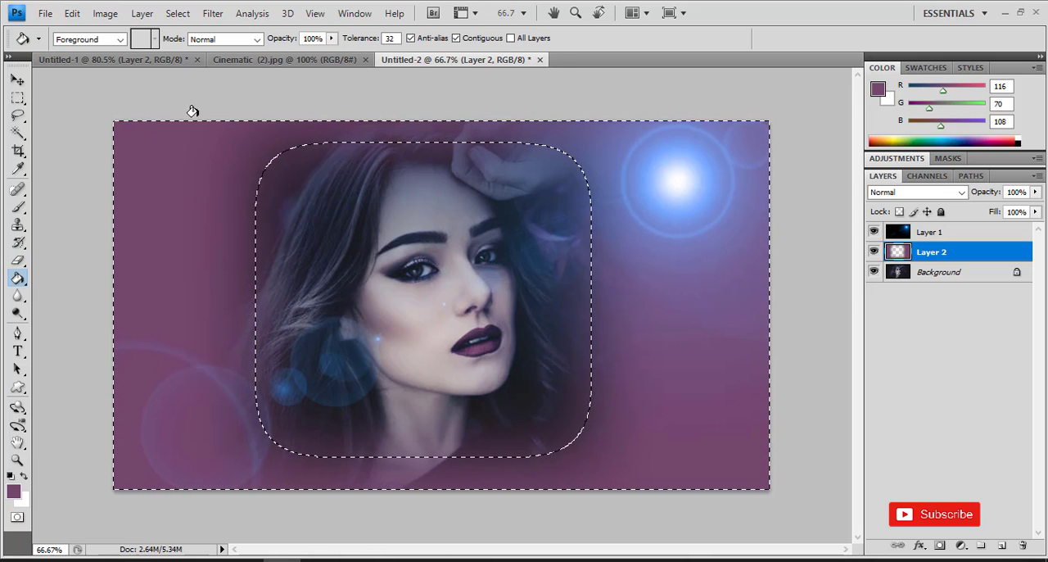
{"action": "left_click", "coordinate": [179, 15]}
{"action": "left_click", "coordinate": [194, 46]}
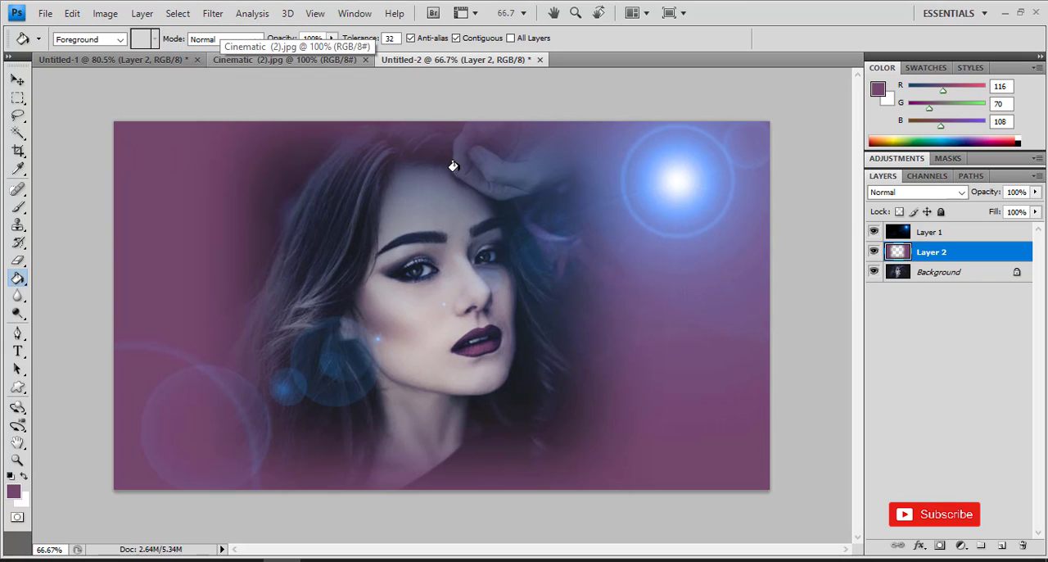
- Lower the opacity of the purple-filled Layer 2 to 20% and deselect the layer
{"action": "left_click", "coordinate": [1036, 195]}
{"action": "left_click_drag", "start_coordinate": [1037, 209], "coordinate": [981, 212]}
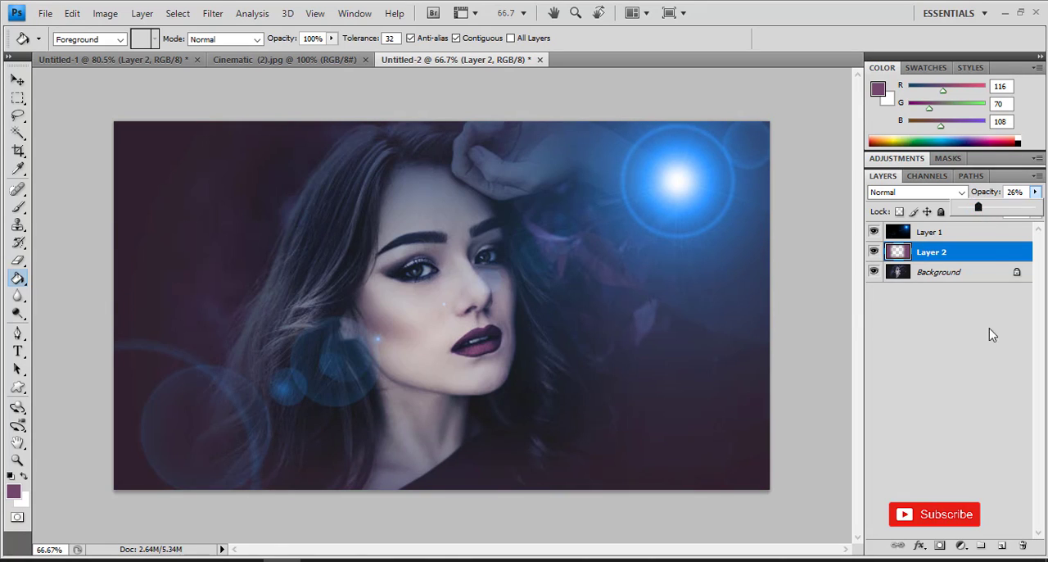
{"action": "left_click", "coordinate": [963, 396]}
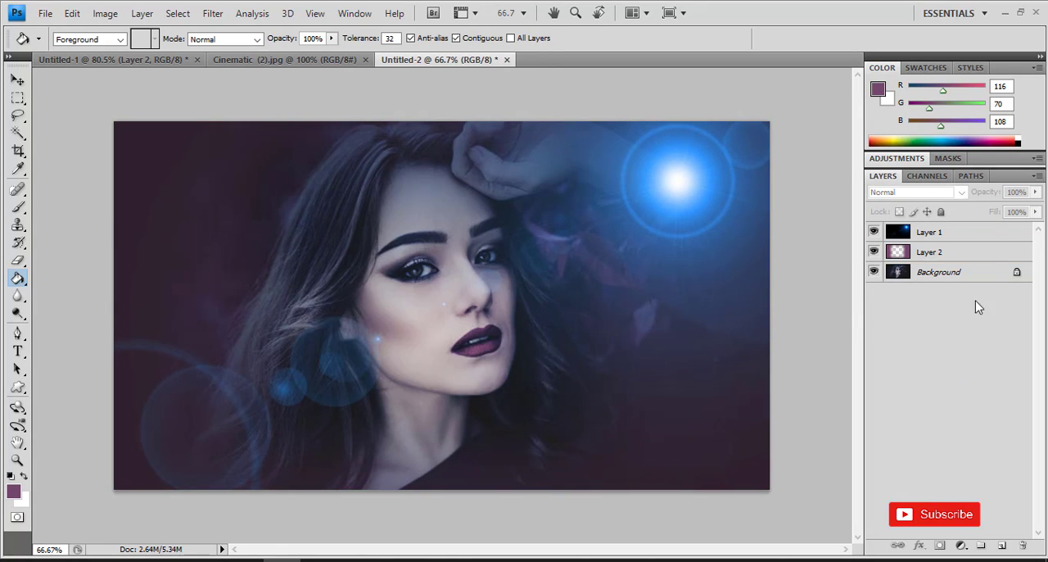
{"action": "left_click", "coordinate": [979, 254]}
{"action": "left_click", "coordinate": [1035, 191]}
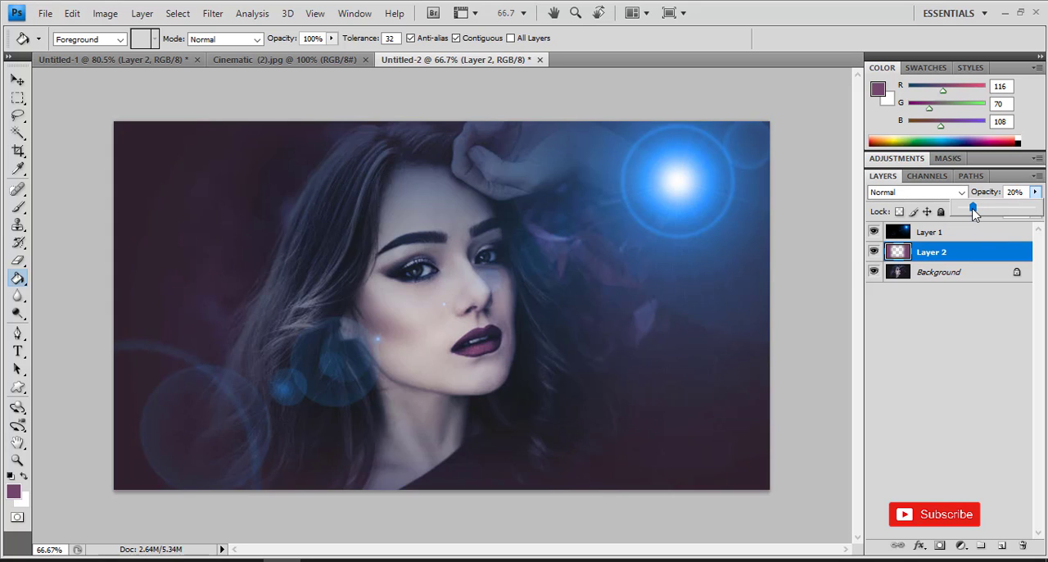
{"action": "left_click", "coordinate": [943, 298]}
{"action": "left_click", "coordinate": [937, 294]}
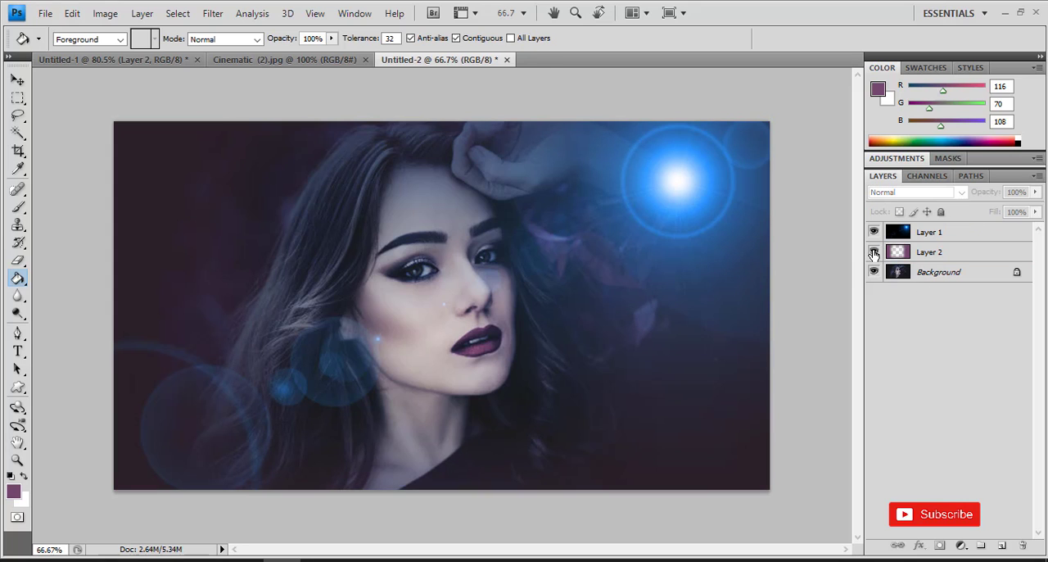
- Hide Layer 2 and Layer 1 and show them again to compare the photo before and after the effects
{"action": "left_click", "coordinate": [874, 252]}
{"action": "left_click", "coordinate": [874, 232]}
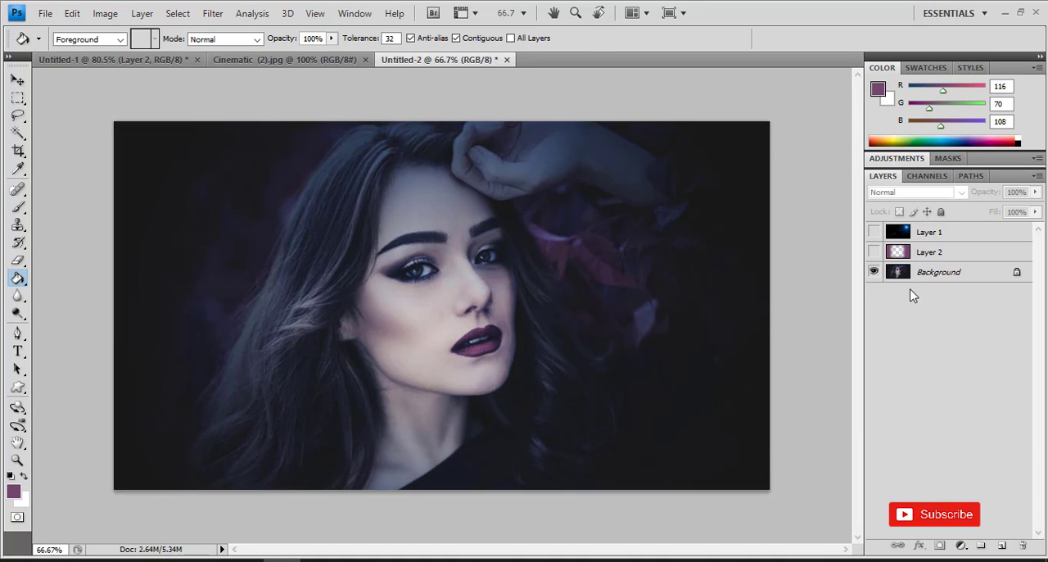
{"action": "left_click", "coordinate": [874, 253]}
{"action": "left_click", "coordinate": [874, 232]}
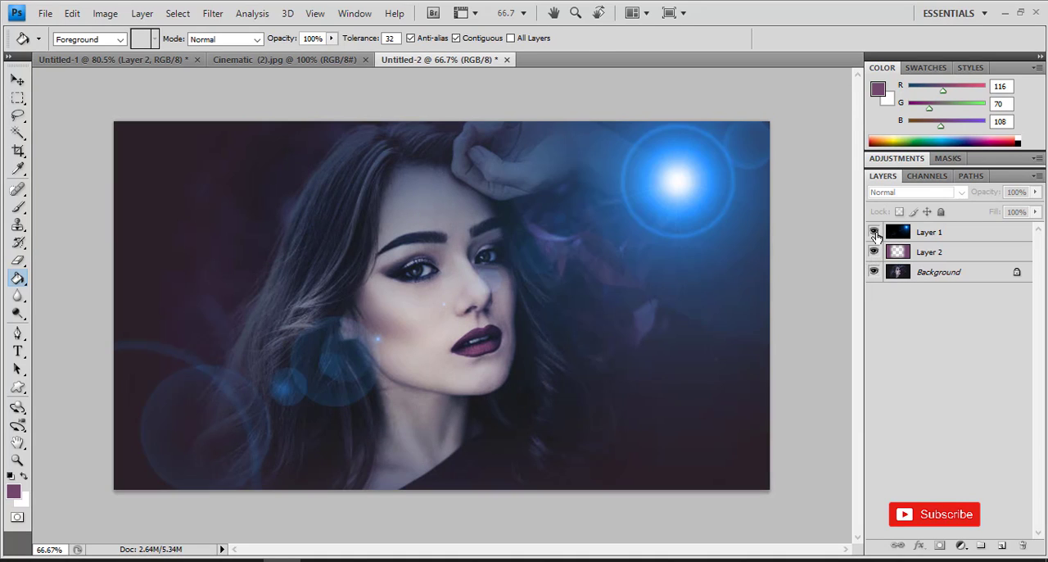